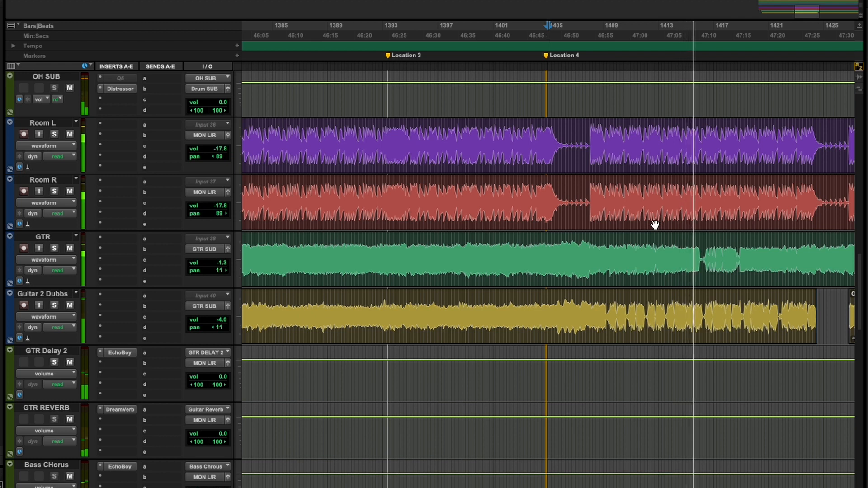
Step: Solo the Guitar 2 Dubbs track and audition its part from about bar 1409
{"action": "key", "text": "space"}
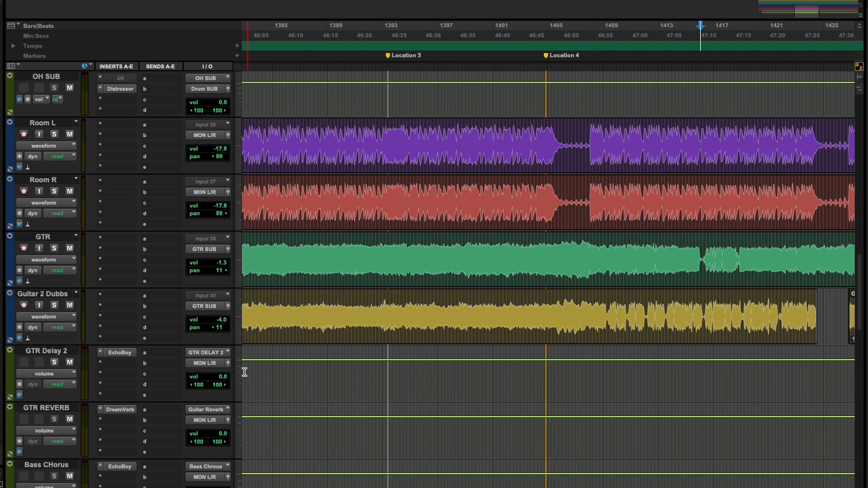
{"action": "left_click", "coordinate": [54, 306]}
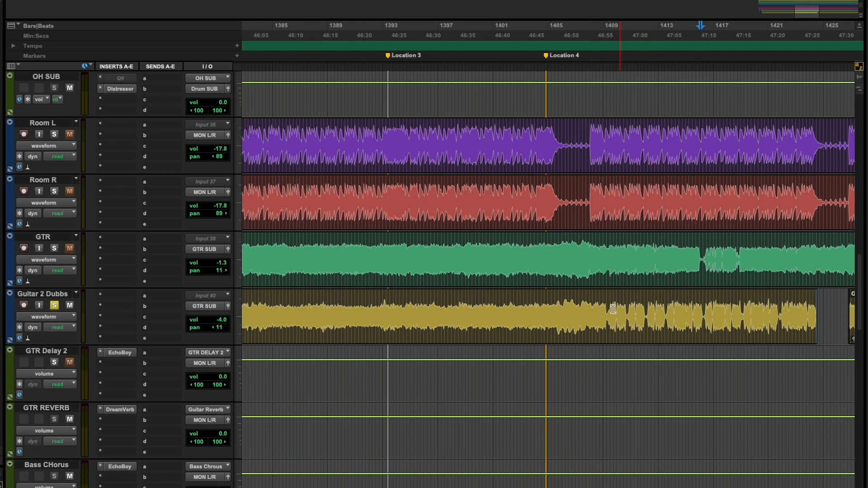
{"action": "left_click", "coordinate": [610, 328]}
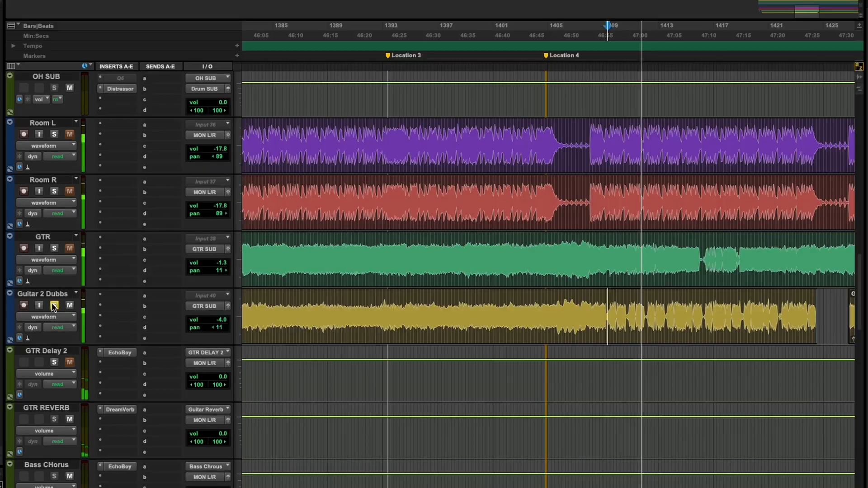
Step: Audition the GTR track alone from about bar 1409, then turn off its solo
{"action": "left_click", "coordinate": [67, 273]}
{"action": "left_click", "coordinate": [68, 208]}
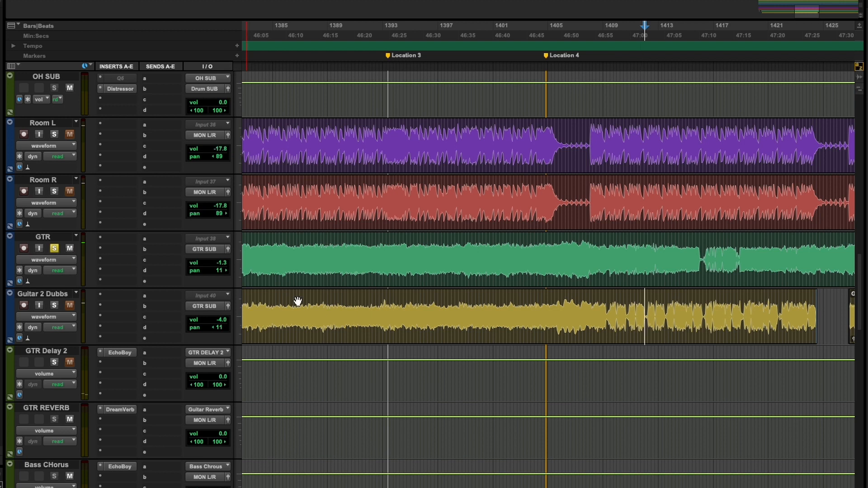
{"action": "key", "text": "space"}
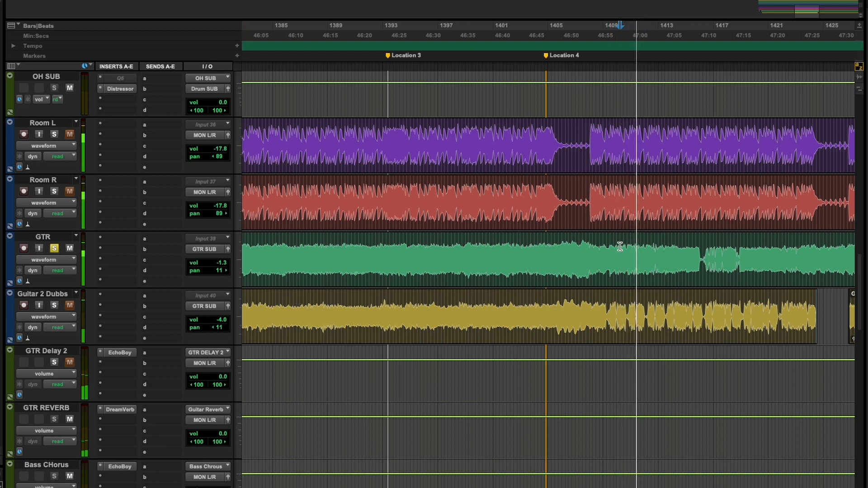
{"action": "key", "text": "space"}
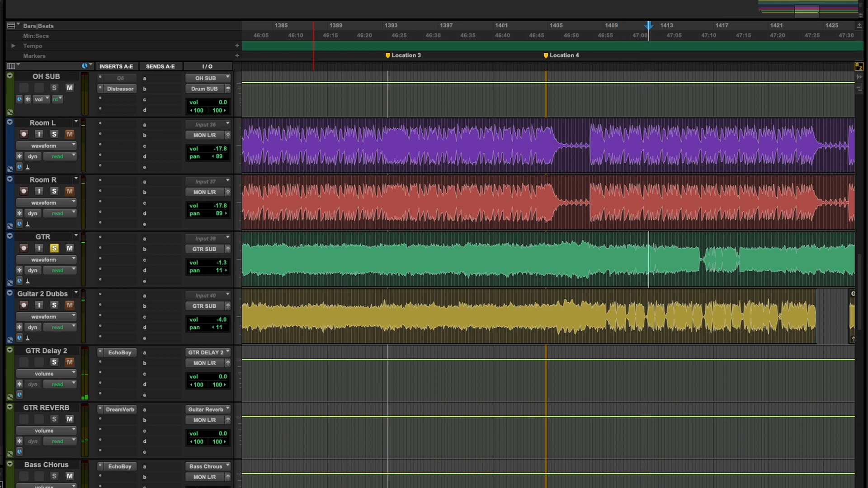
{"action": "left_click", "coordinate": [56, 250]}
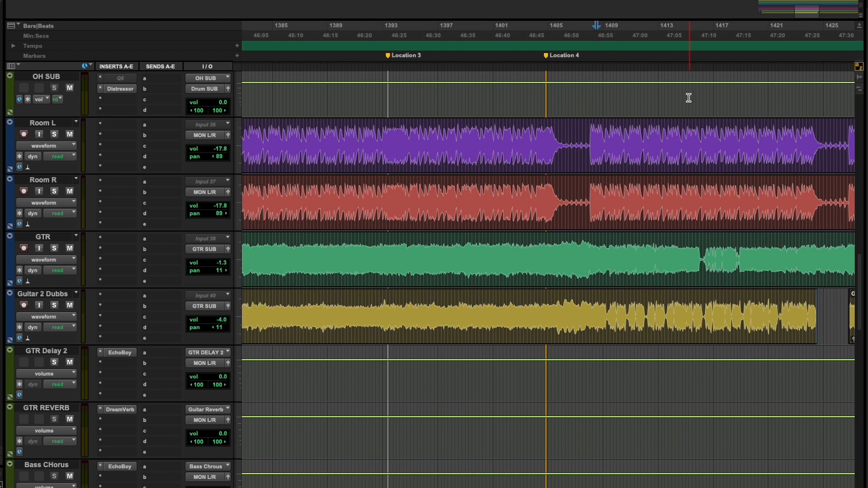
Step: Play the full mix to find the section's start, then split the GTR clip at about bar 1414
{"action": "key", "text": "space"}
{"action": "scroll", "coordinate": [662, 136], "scroll_direction": "up", "scroll_amount": 1}
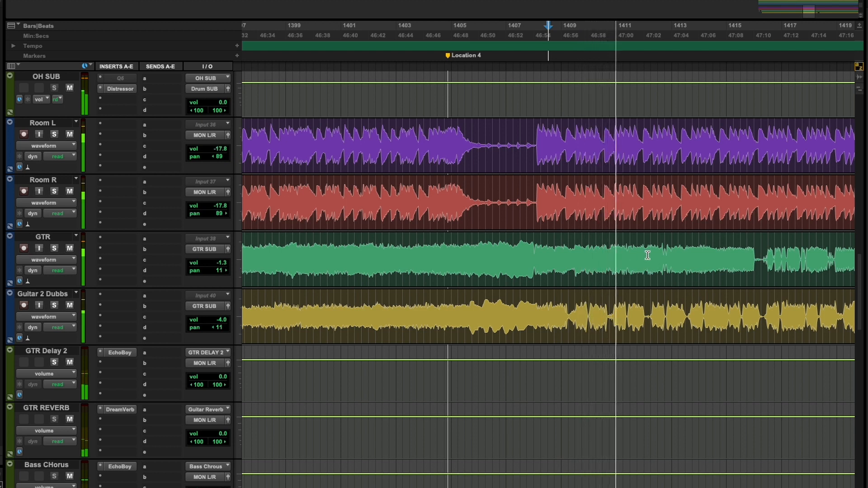
{"action": "left_click", "coordinate": [700, 257]}
{"action": "key", "text": "space"}
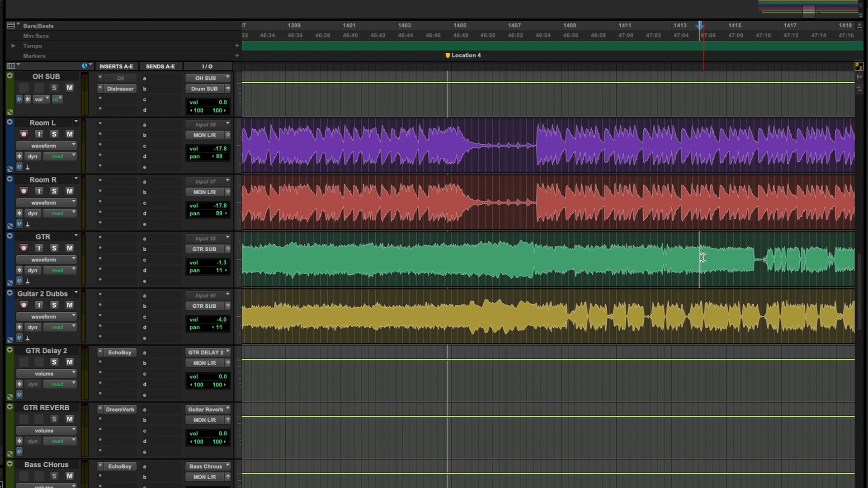
{"action": "key", "text": "b"}
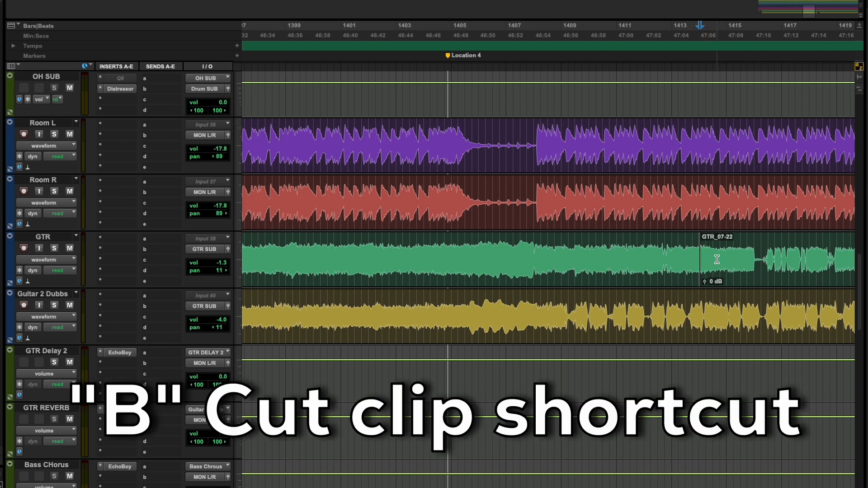
Step: Locate the section's end where the second guitar drops out and split the GTR clip there, in bar 1424
{"action": "key", "text": "r"}
{"action": "key", "text": "r"}
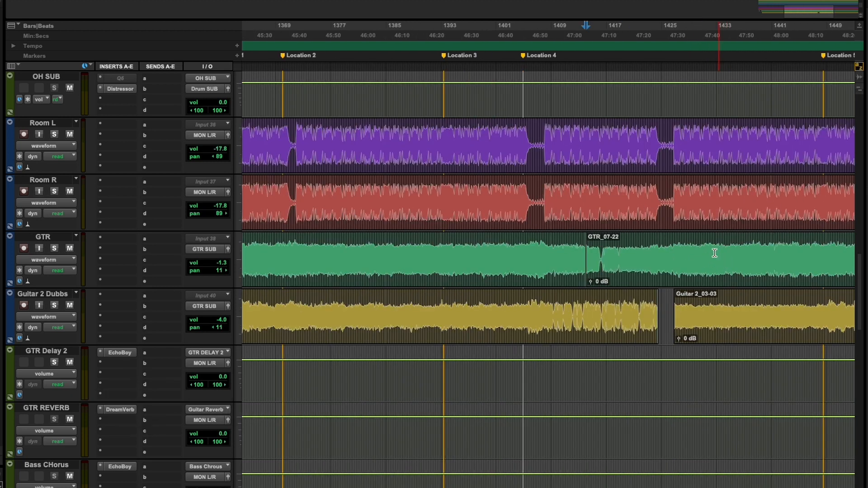
{"action": "left_click", "coordinate": [651, 48]}
{"action": "key", "text": "t"}
{"action": "key", "text": "t"}
{"action": "key", "text": "t"}
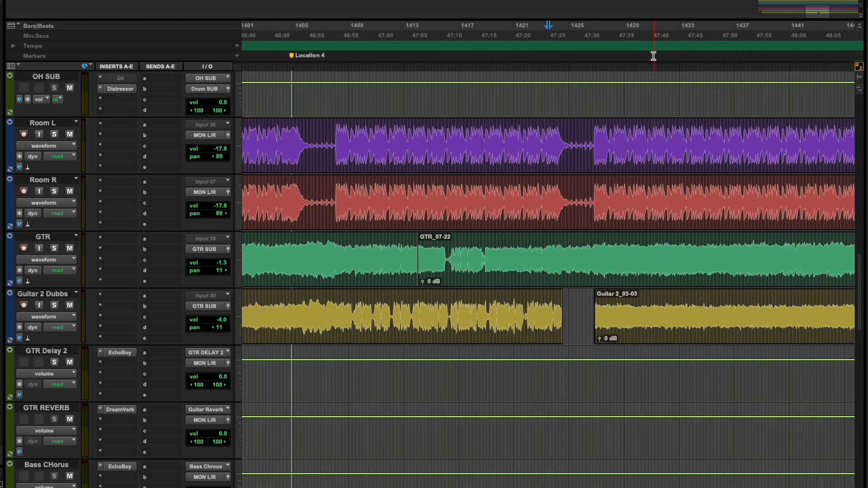
{"action": "left_click", "coordinate": [513, 56]}
{"action": "key", "text": "space"}
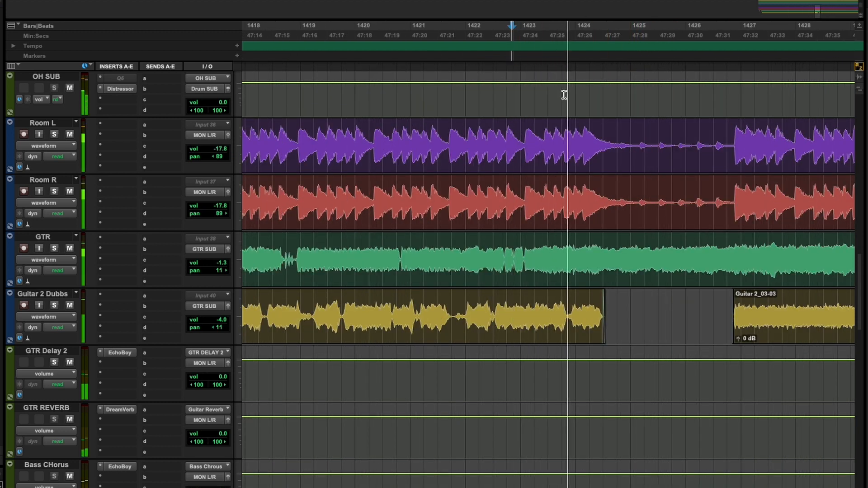
{"action": "key", "text": "space"}
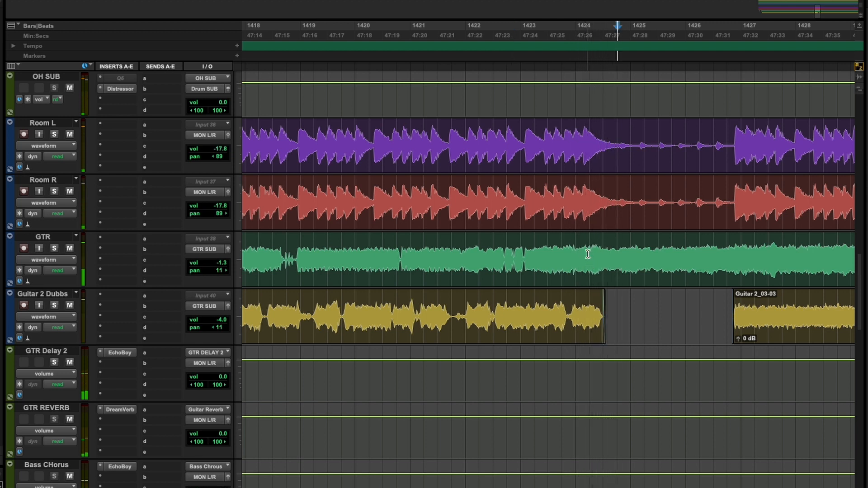
{"action": "left_click", "coordinate": [549, 63]}
{"action": "key", "text": "space"}
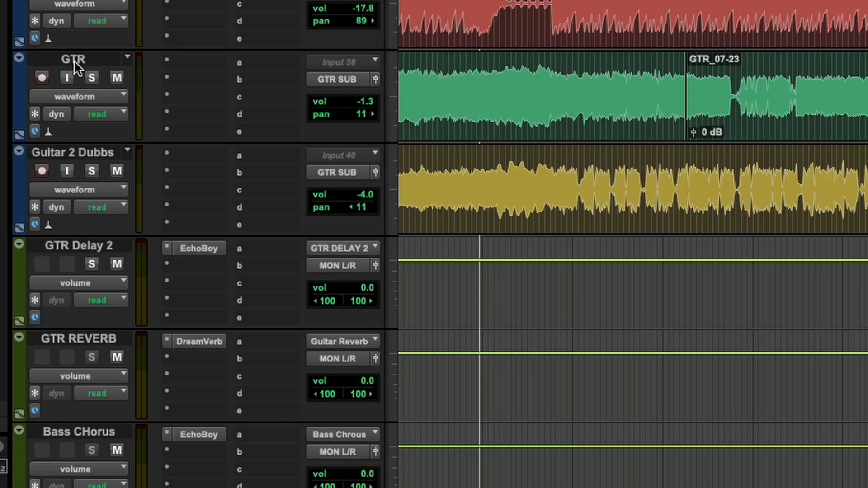
Step: Duplicate the GTR track once, excluding its playlists, automation, inserts and group assignments
{"action": "right_click", "coordinate": [74, 61]}
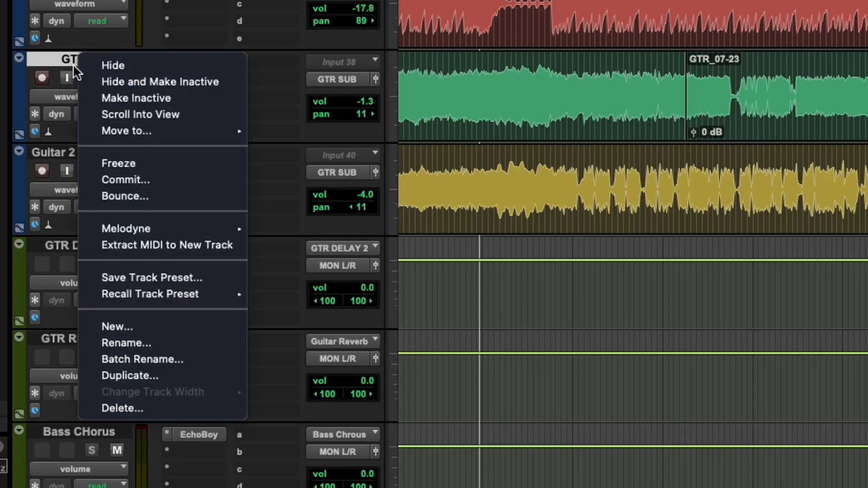
{"action": "left_click", "coordinate": [148, 379]}
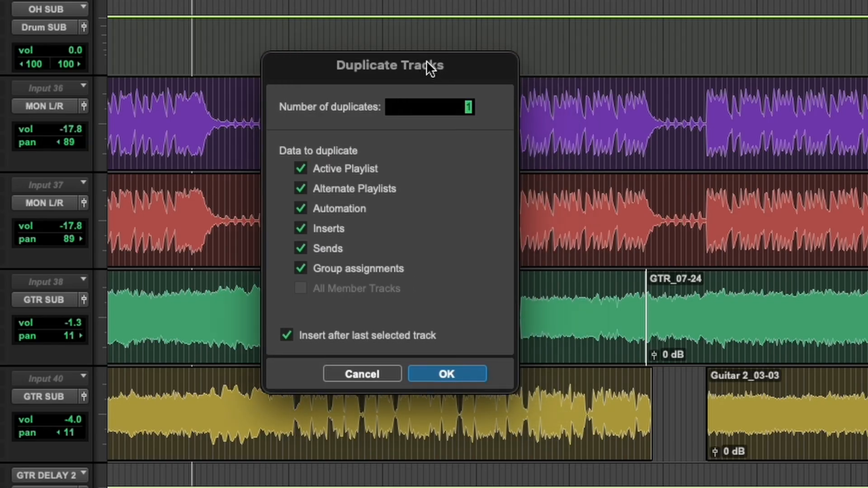
{"action": "left_click", "coordinate": [301, 268]}
{"action": "left_click", "coordinate": [300, 228]}
{"action": "left_click", "coordinate": [300, 208]}
{"action": "left_click", "coordinate": [298, 188]}
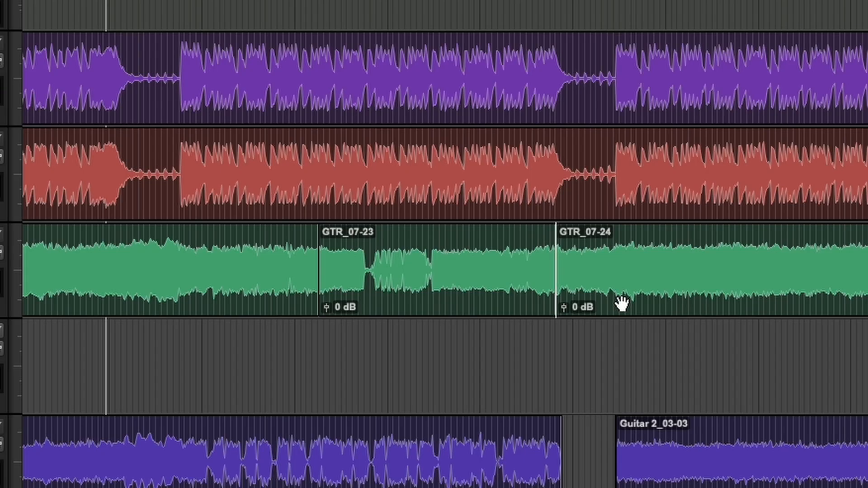
Step: Copy the GTR section between bars 1414 and 1424 to the same position on GTR.dup1, and mute the original clip
{"action": "left_click", "coordinate": [497, 302]}
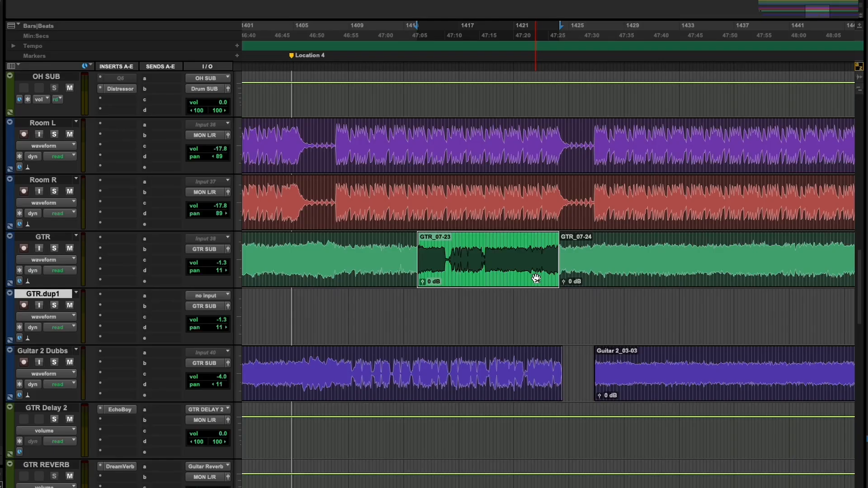
{"action": "key", "text": "semicolon"}
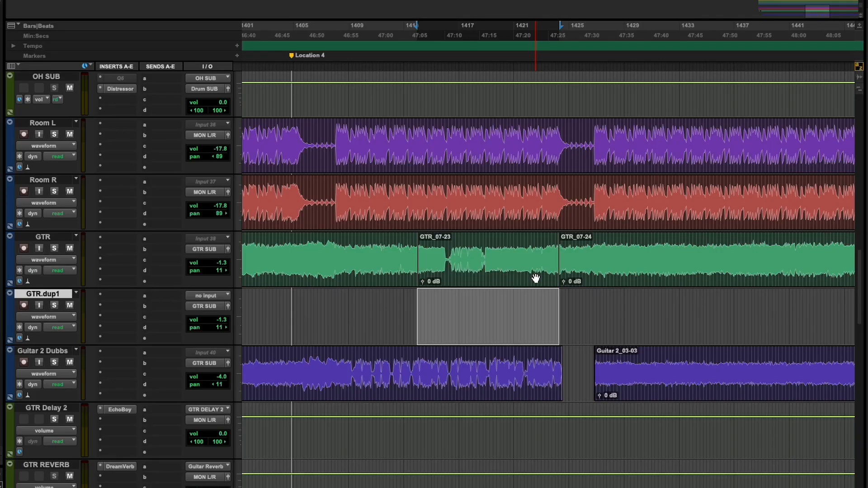
{"action": "key", "text": "ctrl+v"}
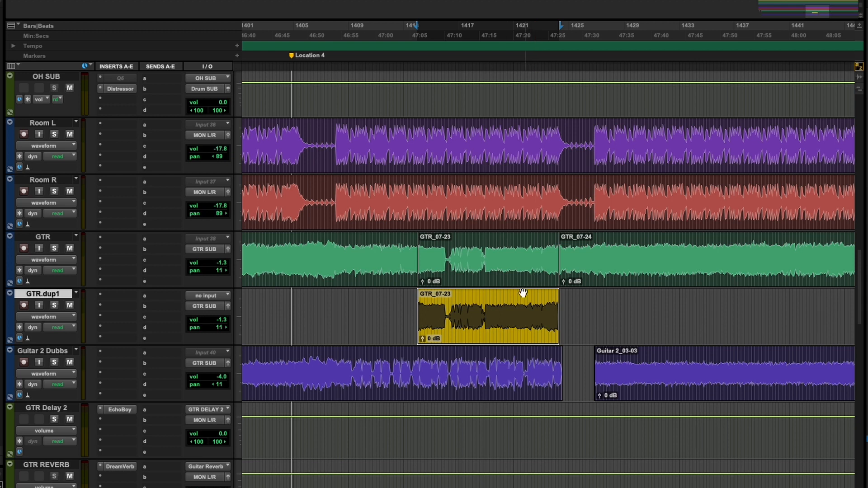
{"action": "left_click", "coordinate": [484, 275]}
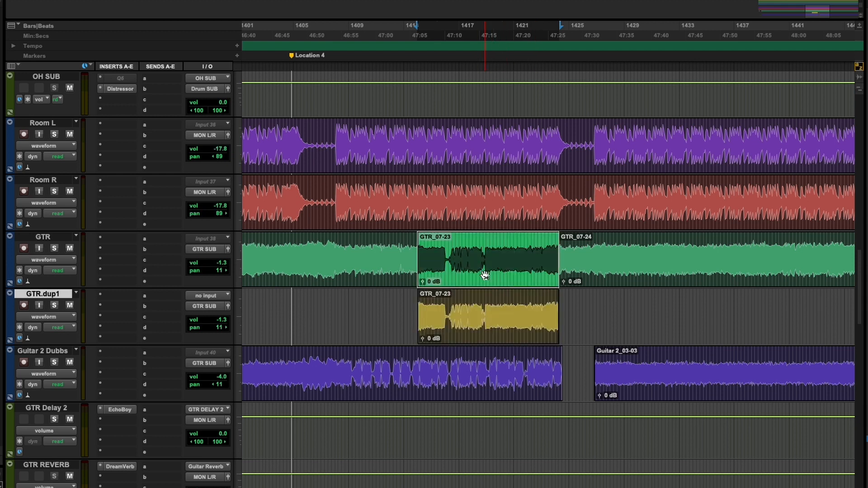
{"action": "key", "text": "ctrl+m"}
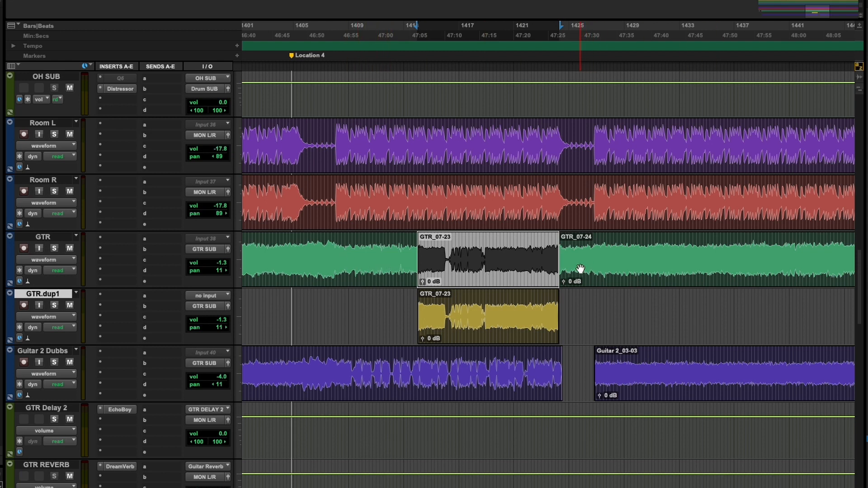
Step: Reverse the copied clip on GTR.dup1 with the AudioSuite Reverse process and audition it in solo
{"action": "left_click", "coordinate": [478, 326]}
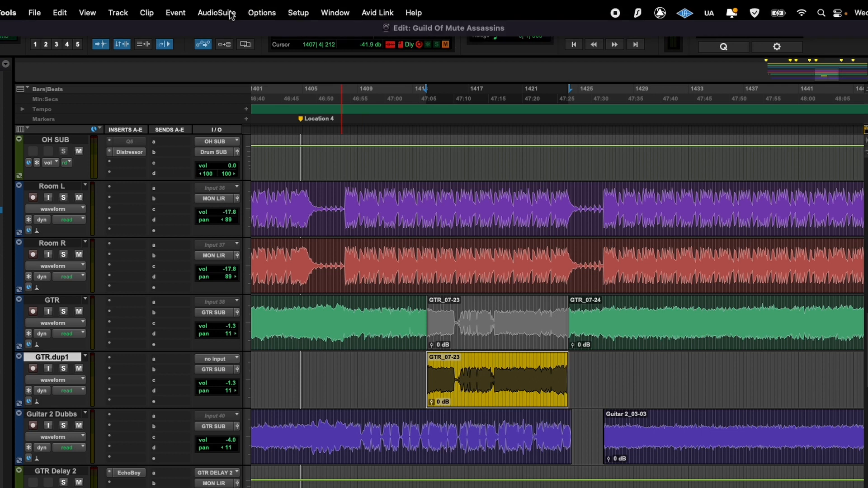
{"action": "left_click", "coordinate": [231, 13]}
{"action": "mouse_move", "coordinate": [226, 172]}
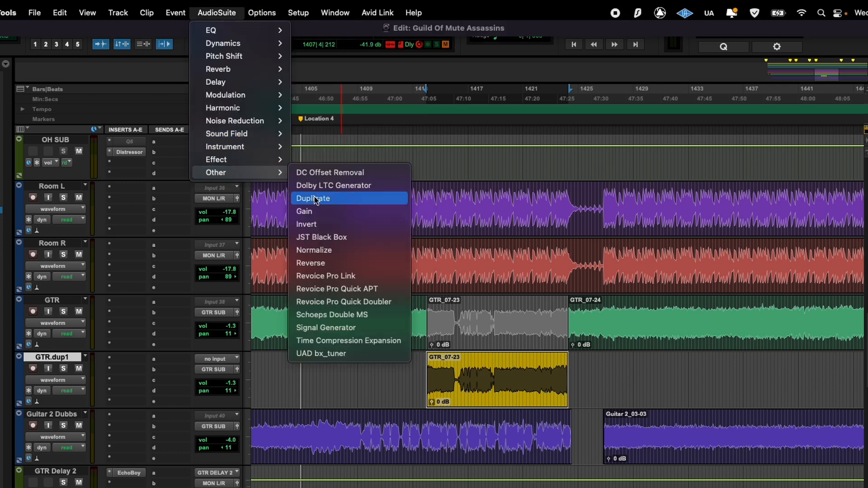
{"action": "left_click", "coordinate": [329, 259]}
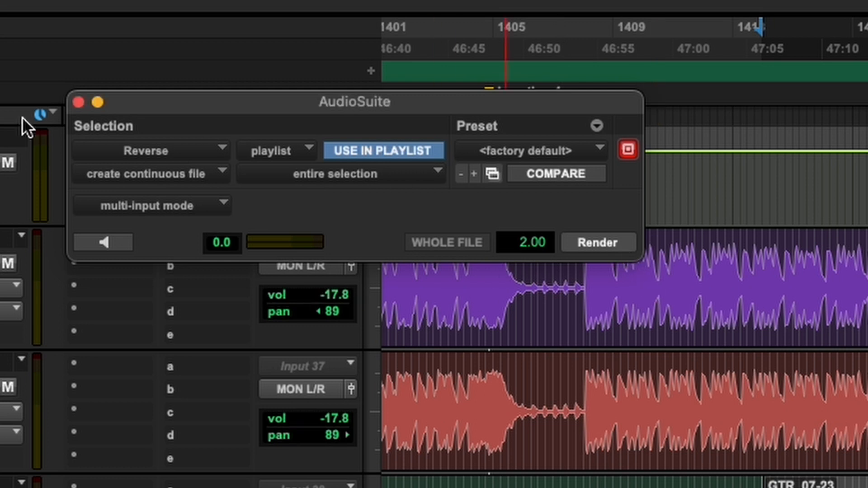
{"action": "left_click", "coordinate": [78, 103]}
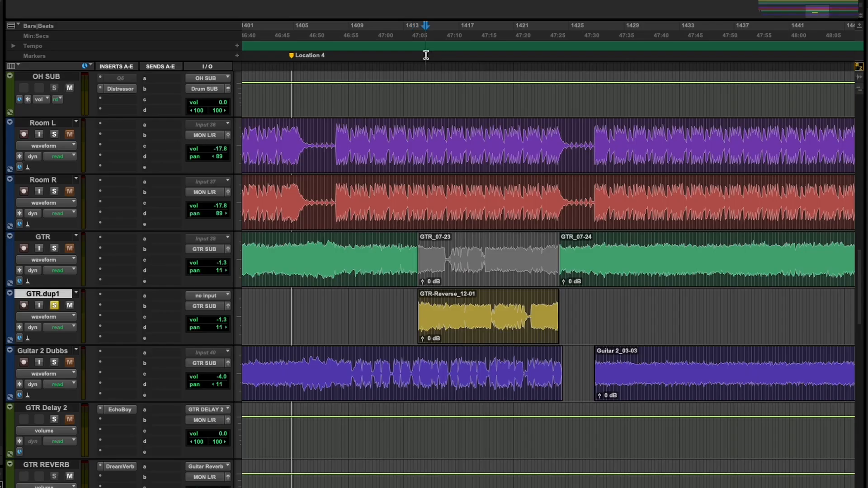
{"action": "key", "text": "space"}
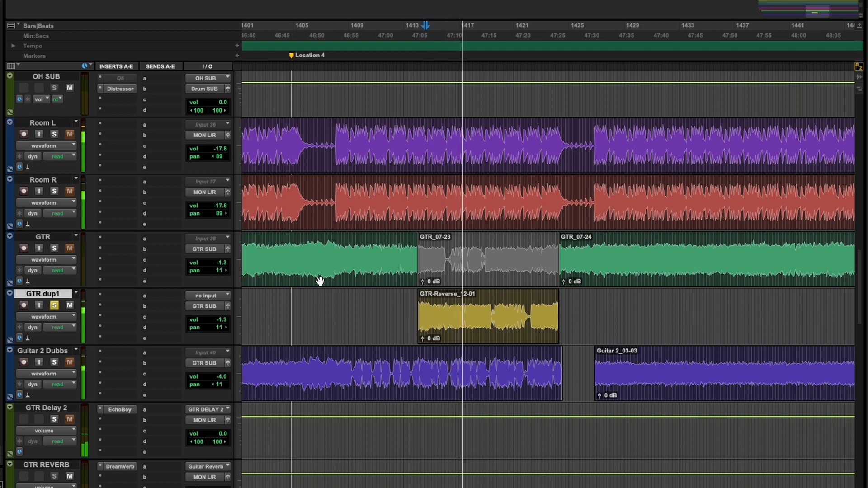
{"action": "key", "text": "space"}
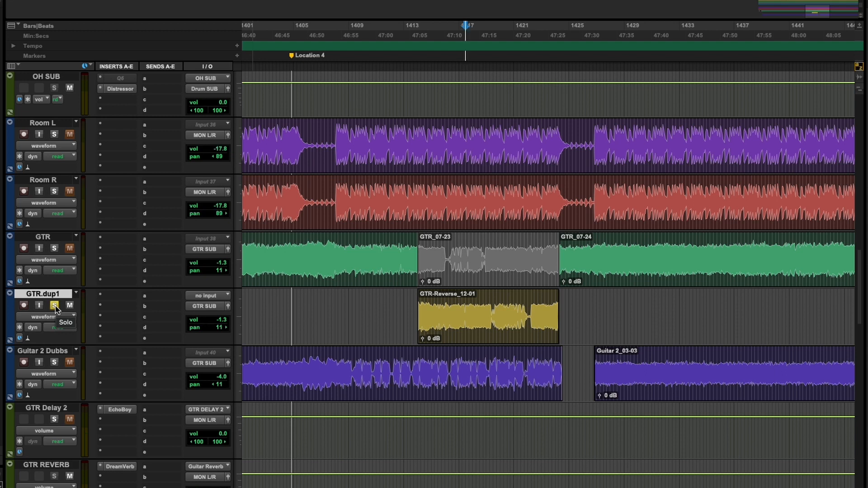
Step: Add a very short fade-in at the start of the reversed clip on GTR.dup1
{"action": "left_click", "coordinate": [418, 35]}
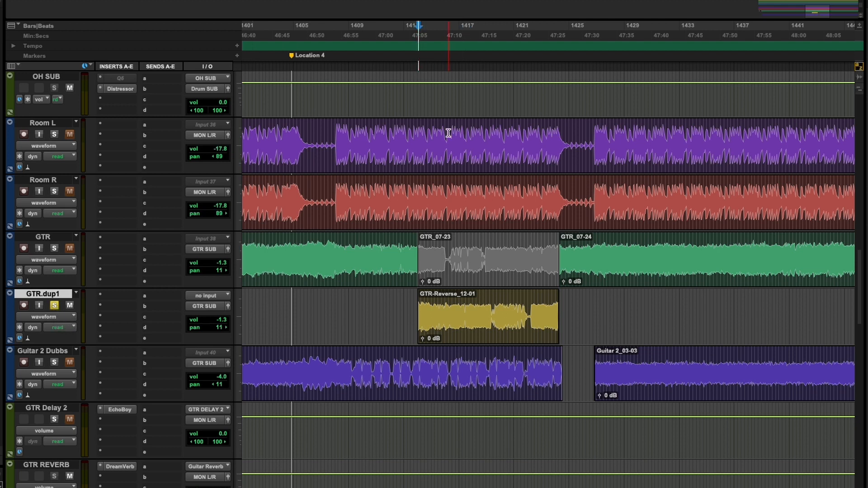
{"action": "key", "text": "t"}
{"action": "key", "text": "t"}
{"action": "key", "text": "t"}
{"action": "key", "text": "t"}
{"action": "key", "text": "t"}
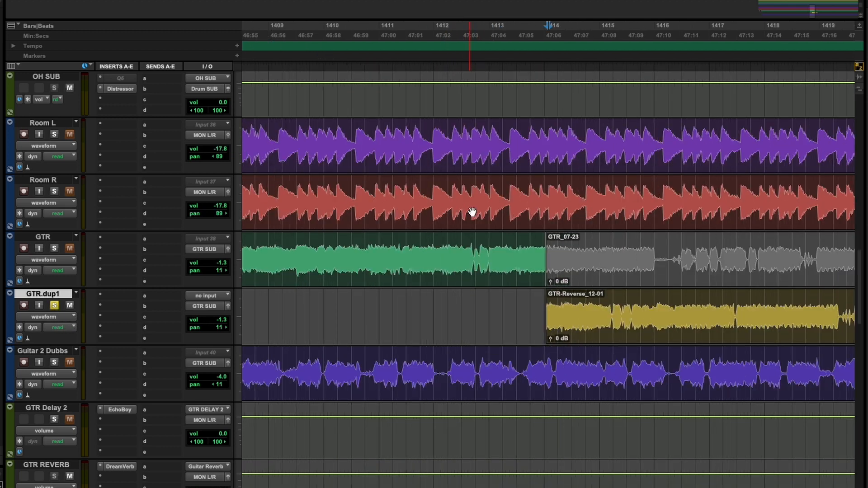
{"action": "key", "text": "t"}
{"action": "key", "text": "t"}
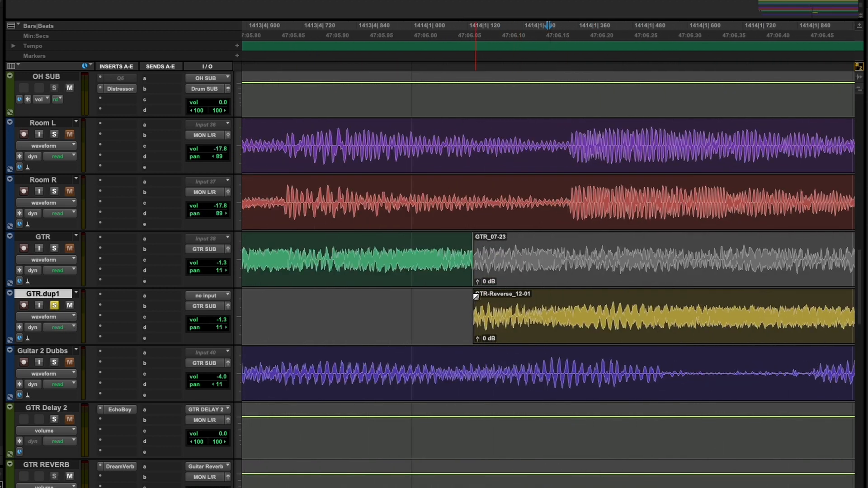
{"action": "left_click_drag", "start_coordinate": [476, 297], "coordinate": [483, 297]}
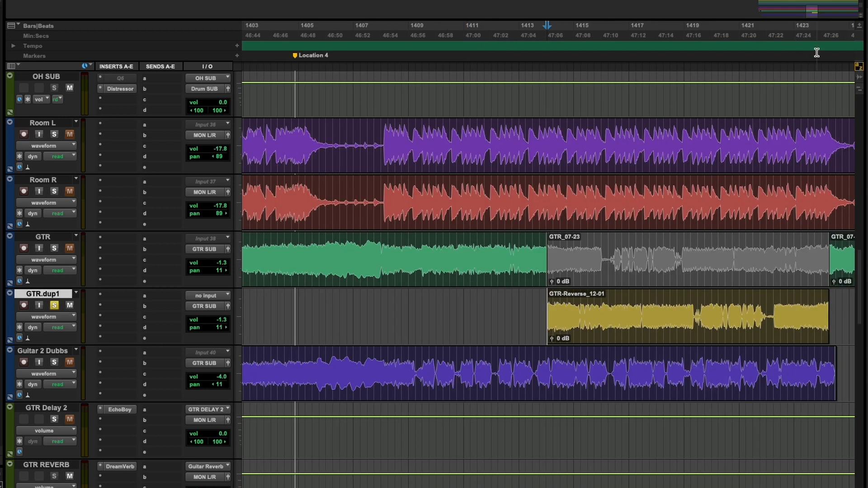
Step: Add a very short fade-out at the end of the reversed clip on GTR.dup1
{"action": "key", "text": "t"}
{"action": "key", "text": "t"}
{"action": "key", "text": "t"}
{"action": "key", "text": "t"}
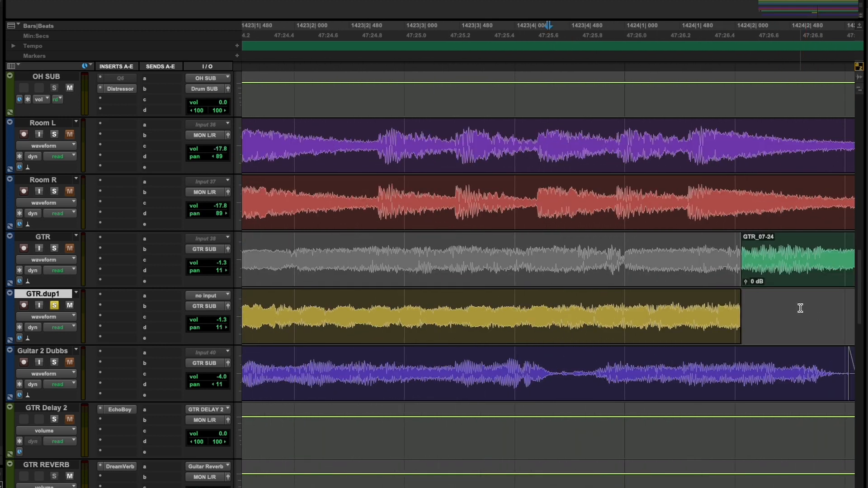
{"action": "left_click_drag", "start_coordinate": [740, 295], "coordinate": [737, 297]}
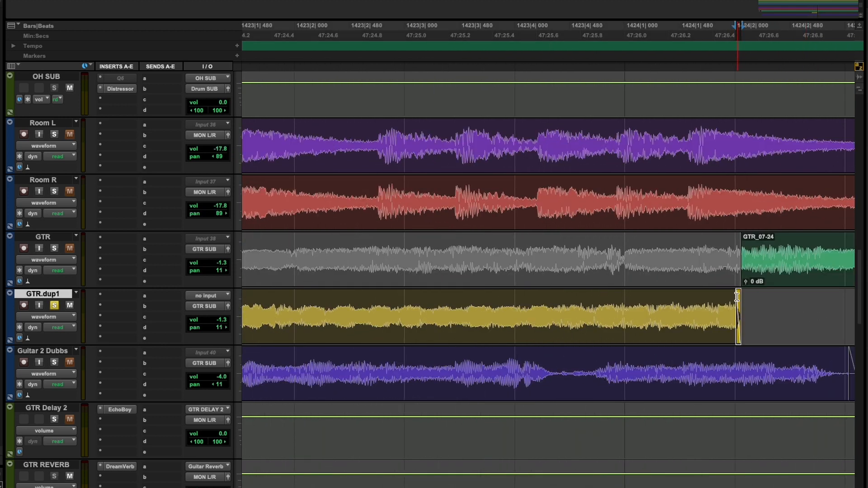
{"action": "key", "text": "r"}
{"action": "key", "text": "r"}
{"action": "key", "text": "r"}
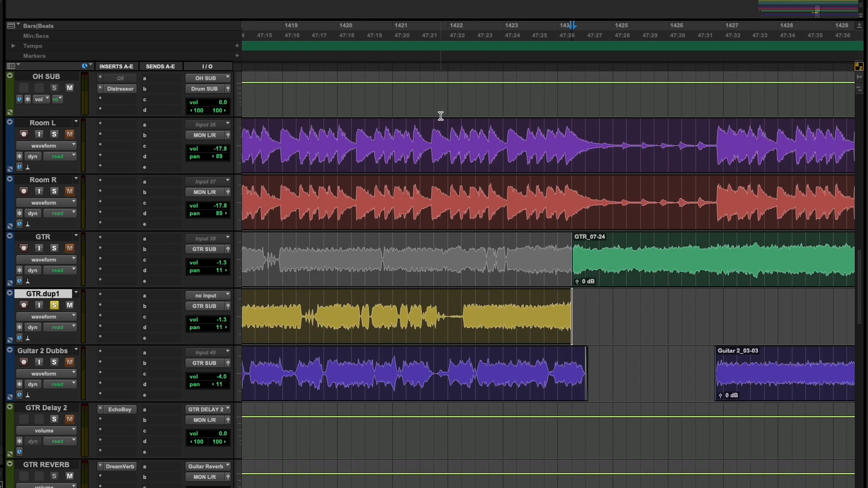
Step: Create one new stereo Aux Input track directly below GTR.dup1
{"action": "key", "text": "r"}
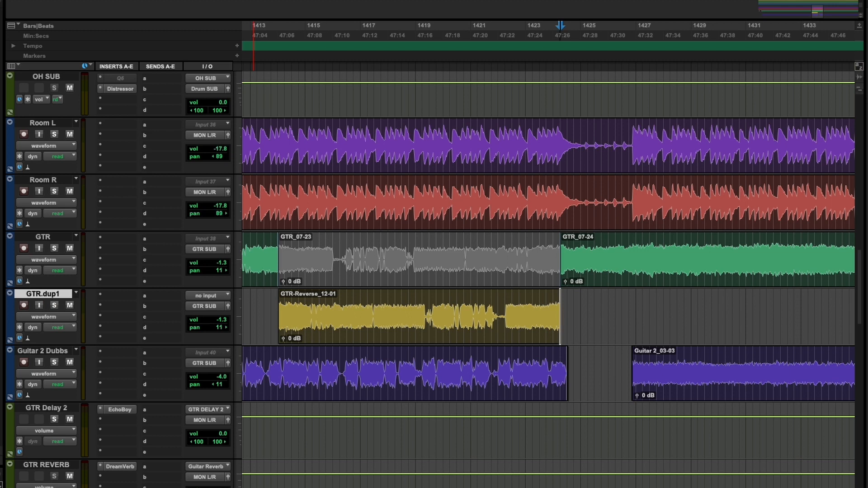
{"action": "key", "text": "super+shift+n"}
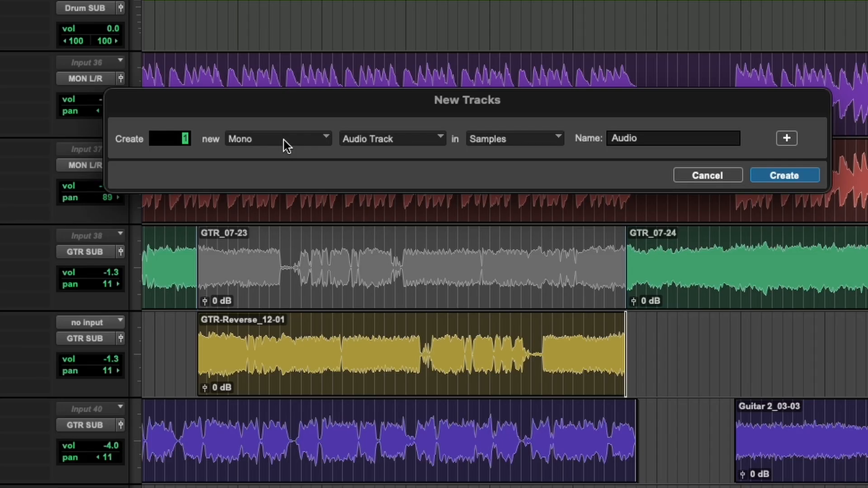
{"action": "left_click", "coordinate": [283, 140]}
{"action": "left_click", "coordinate": [283, 151]}
{"action": "left_click", "coordinate": [403, 140]}
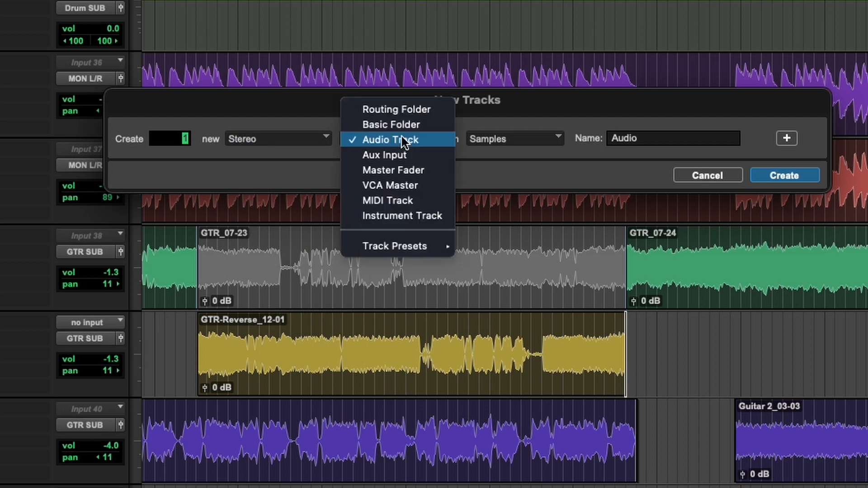
{"action": "left_click", "coordinate": [402, 156]}
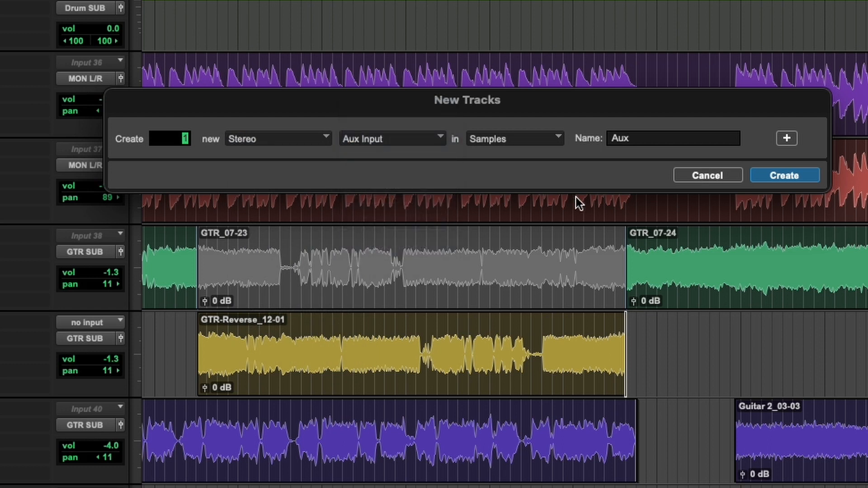
{"action": "left_click", "coordinate": [791, 181]}
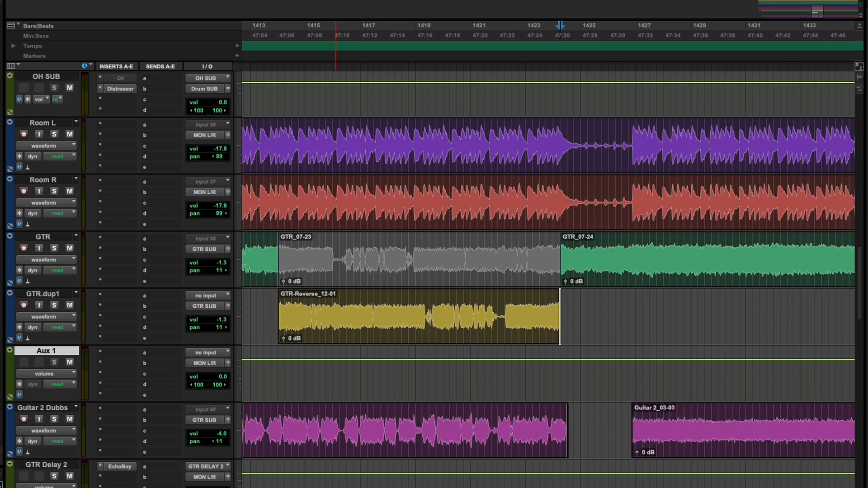
Step: Rename the new aux track as Reverse Reverse
{"action": "double_click", "coordinate": [46, 351]}
{"action": "left_click_drag", "start_coordinate": [506, 179], "coordinate": [326, 162]}
{"action": "type", "text": "Reverse Reverse"}
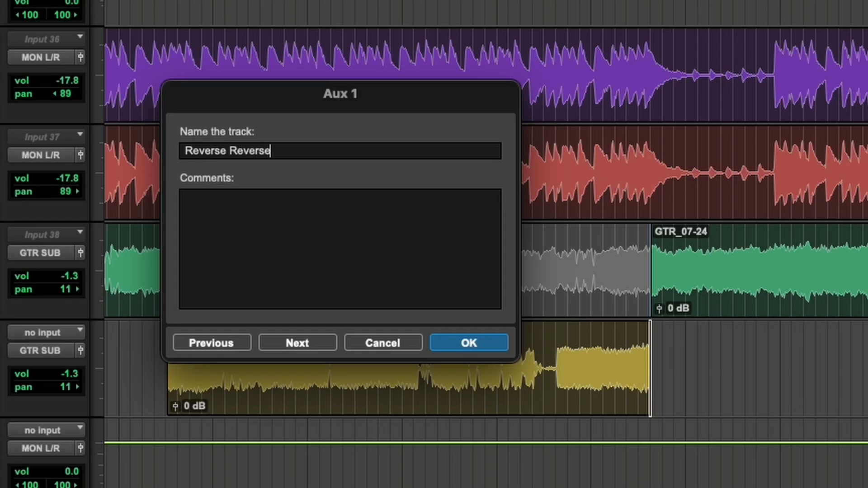
{"action": "key", "text": "Return"}
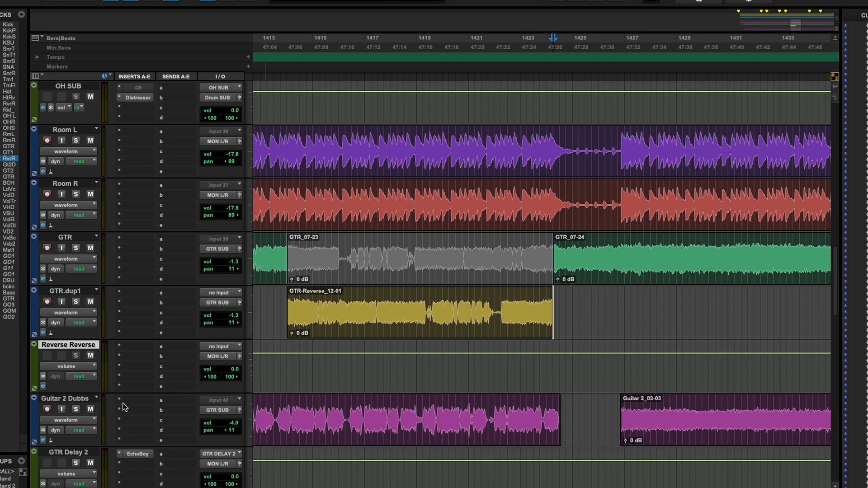
Step: Set the input of the Reverse Reverse track to the Reverse Delay (Stereo) bus
{"action": "left_click", "coordinate": [217, 351]}
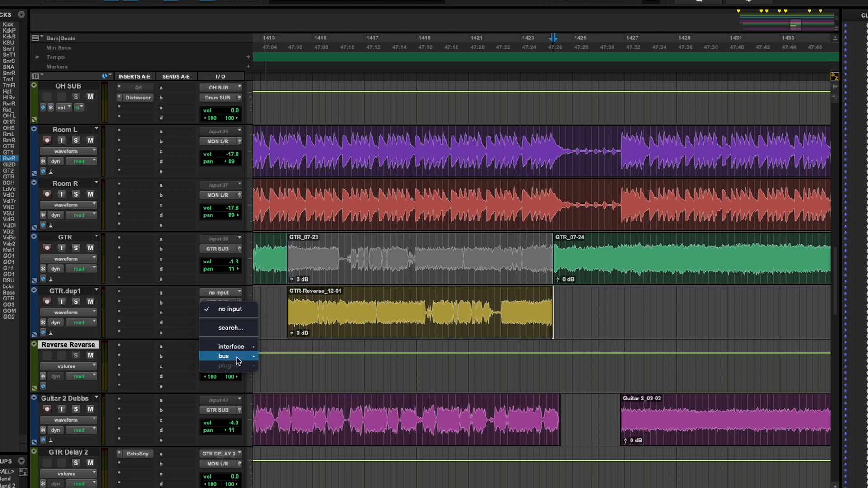
{"action": "mouse_move", "coordinate": [237, 357]}
{"action": "mouse_move", "coordinate": [267, 360]}
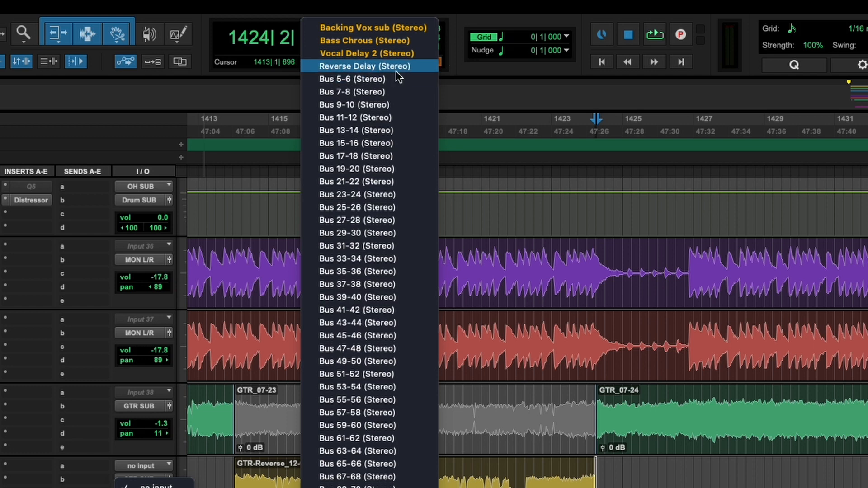
{"action": "left_click", "coordinate": [395, 69]}
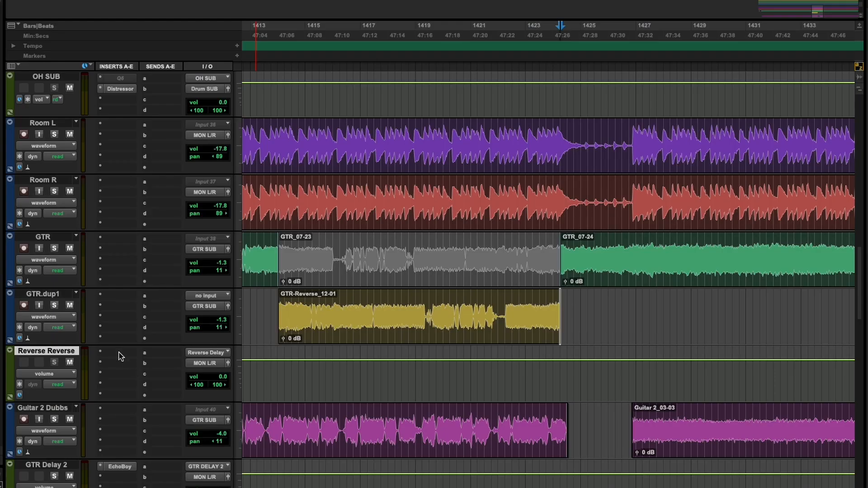
Step: Insert the multichannel Crystallizer (stereo) pitch-shift plug-in in the first insert slot of the Reverse Reverse track
{"action": "left_click", "coordinate": [119, 353]}
{"action": "mouse_move", "coordinate": [185, 353]}
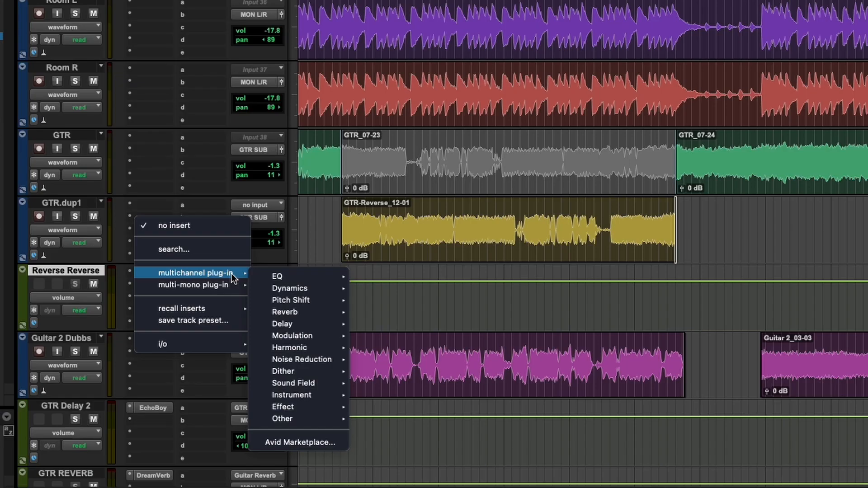
{"action": "mouse_move", "coordinate": [247, 376]}
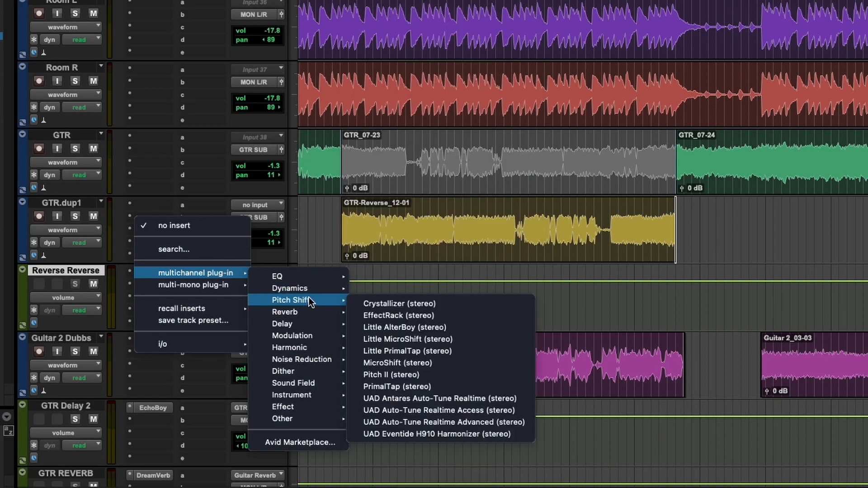
{"action": "left_click", "coordinate": [378, 303]}
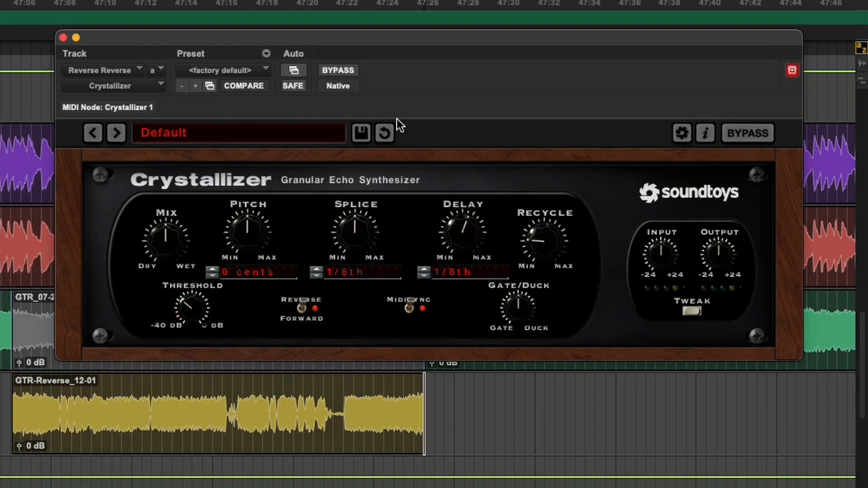
Step: Load the Reverse Guitar Nice preset from Crystallizer's Echo Reverse category and move the plug-in window clear of the track controls
{"action": "left_click", "coordinate": [212, 137]}
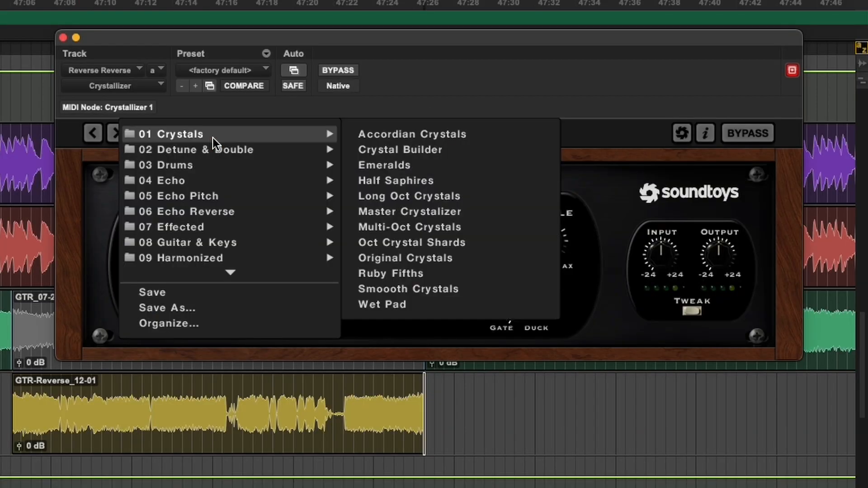
{"action": "mouse_move", "coordinate": [240, 216]}
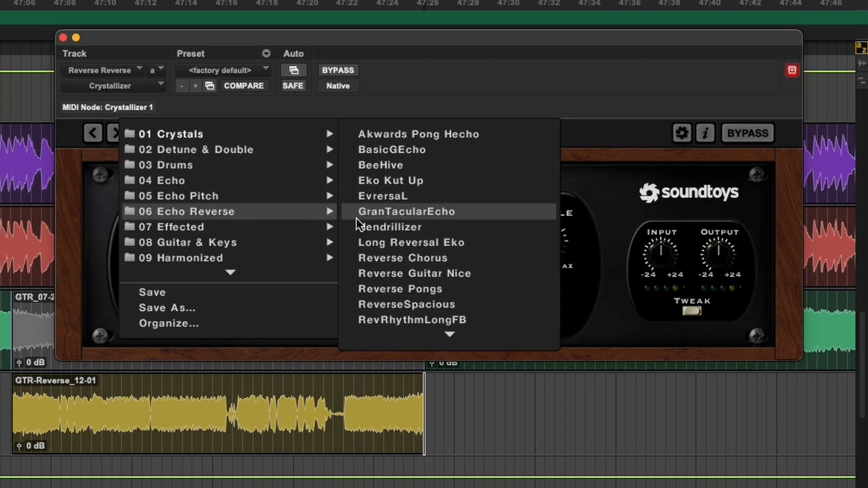
{"action": "left_click", "coordinate": [422, 276]}
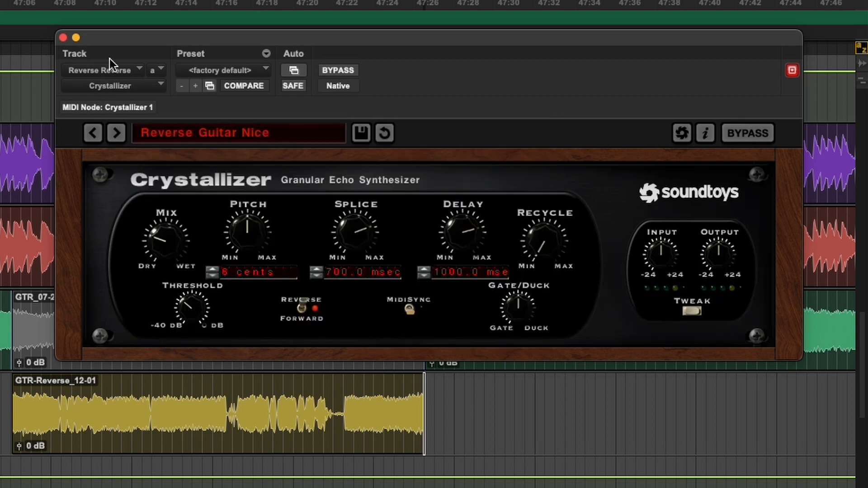
{"action": "left_click_drag", "start_coordinate": [143, 37], "coordinate": [308, 32]}
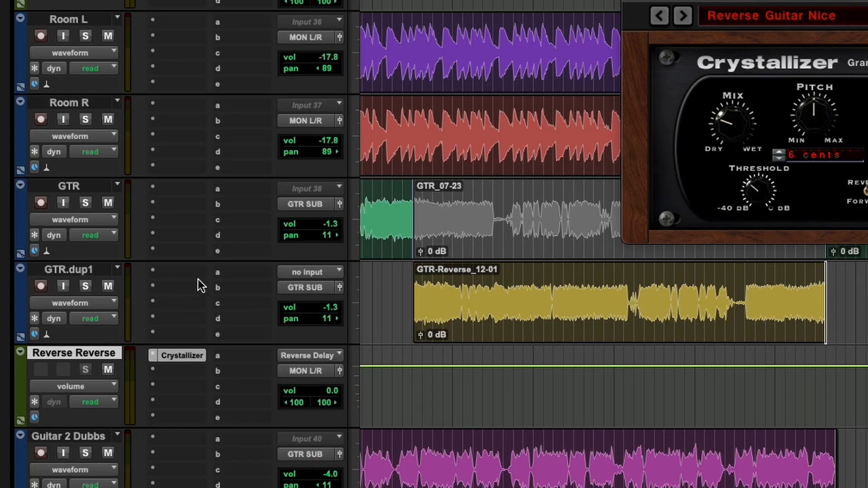
Step: Add a send from GTR.dup1 to the Reverse Delay (Stereo) bus and set its level to -9.4 dB
{"action": "left_click", "coordinate": [251, 271]}
{"action": "mouse_move", "coordinate": [268, 285]}
{"action": "mouse_move", "coordinate": [414, 292]}
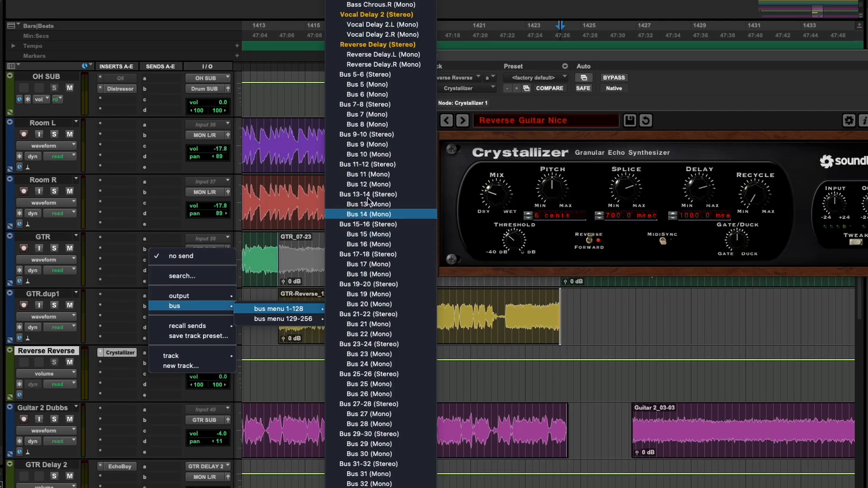
{"action": "left_click", "coordinate": [365, 45]}
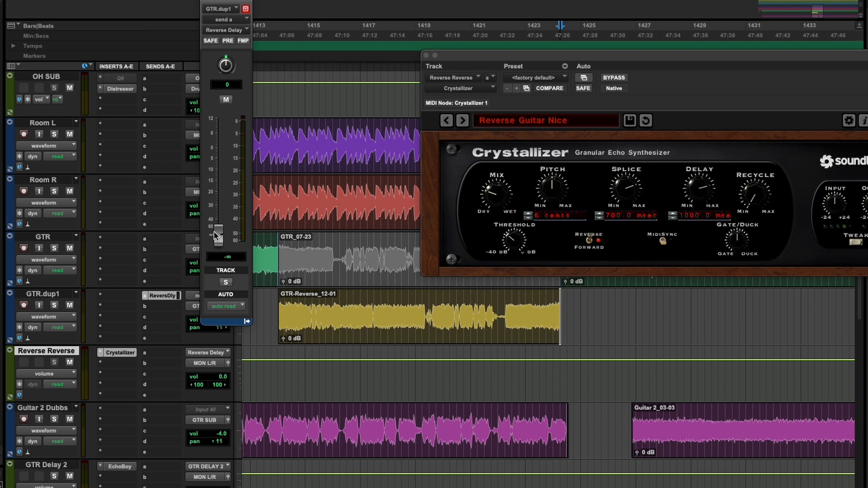
{"action": "left_click_drag", "start_coordinate": [215, 235], "coordinate": [220, 170]}
Step: Audition the reverse echo from about bar 1413, once without solo and once with GTR.dup1 soloed
{"action": "left_click", "coordinate": [267, 73]}
{"action": "key", "text": "space"}
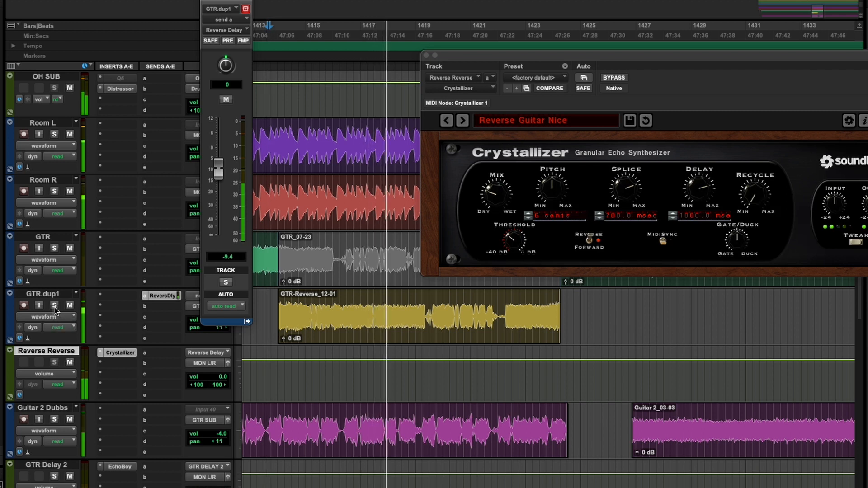
{"action": "key", "text": "space"}
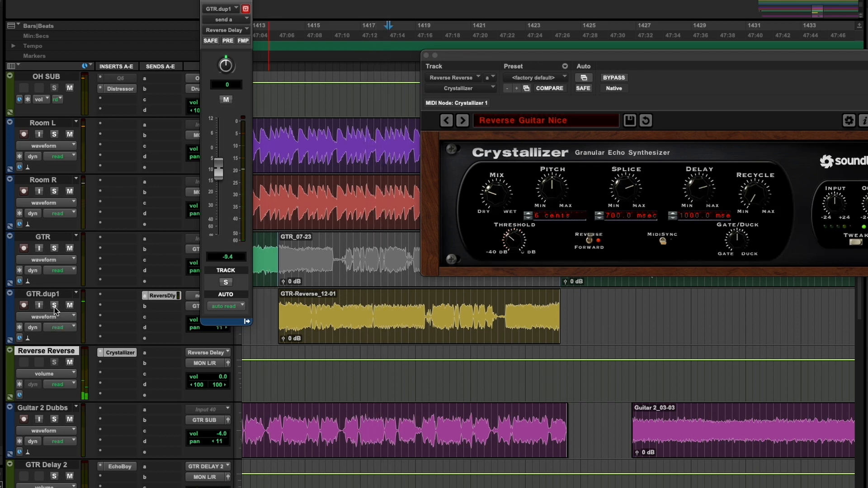
{"action": "left_click", "coordinate": [54, 305]}
{"action": "left_click", "coordinate": [266, 53]}
{"action": "key", "text": "space"}
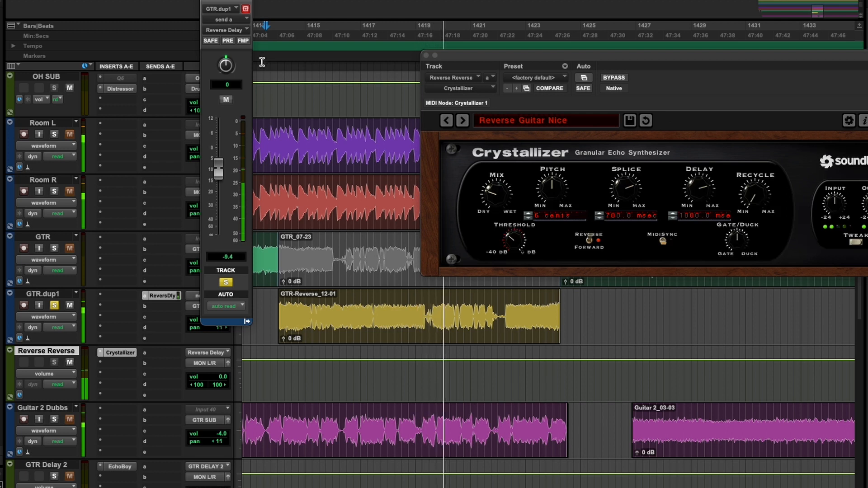
{"action": "left_click", "coordinate": [225, 281]}
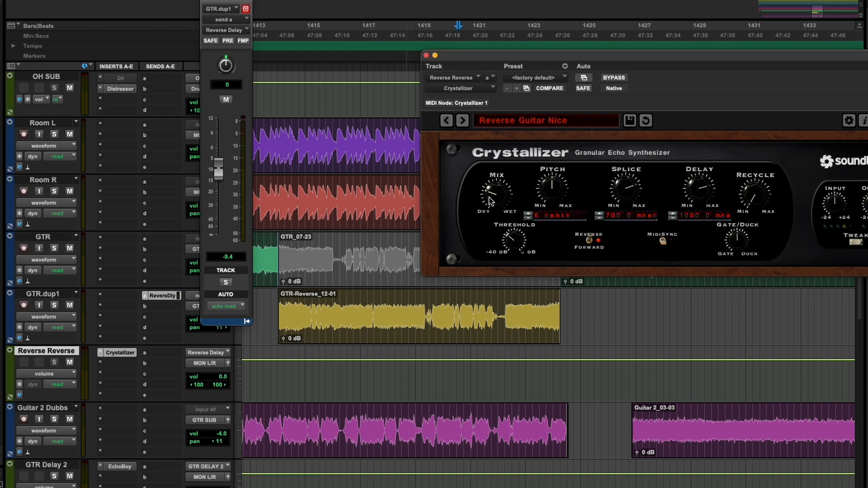
Step: Raise Crystallizer's Mix slightly and audition the effect from about bar 1414
{"action": "left_click_drag", "start_coordinate": [489, 200], "coordinate": [492, 198]}
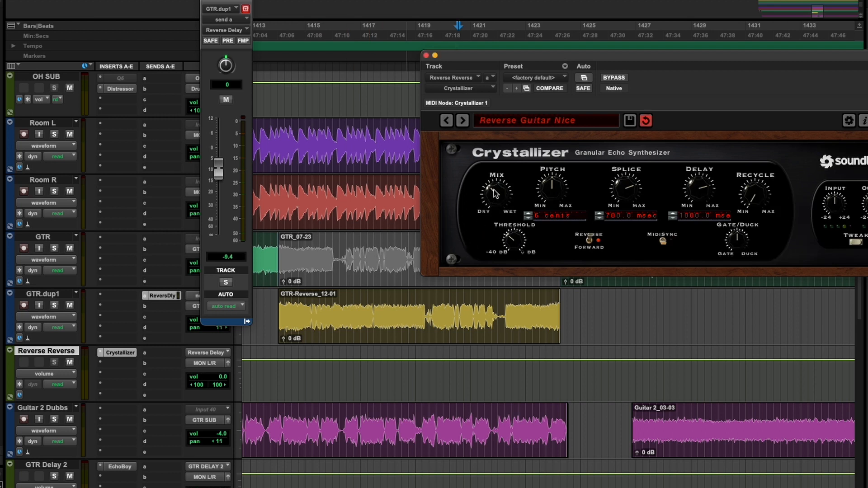
{"action": "left_click_drag", "start_coordinate": [512, 54], "coordinate": [461, 57]}
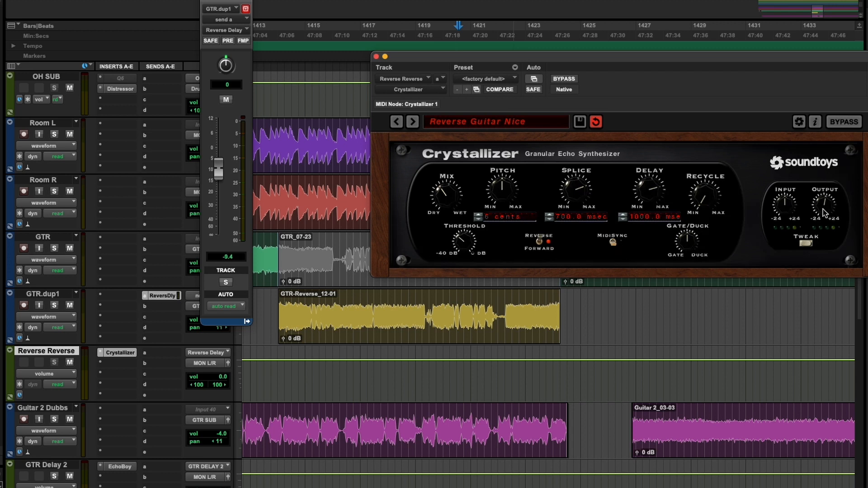
{"action": "left_click", "coordinate": [293, 57]}
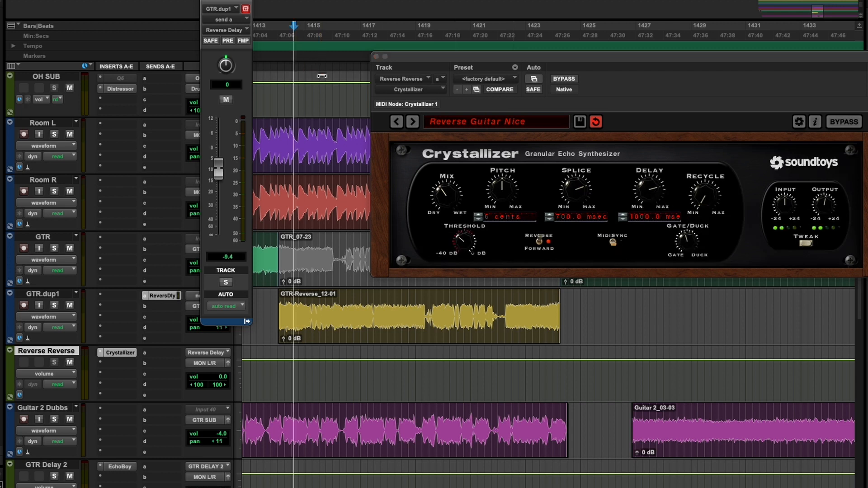
{"action": "key", "text": "space"}
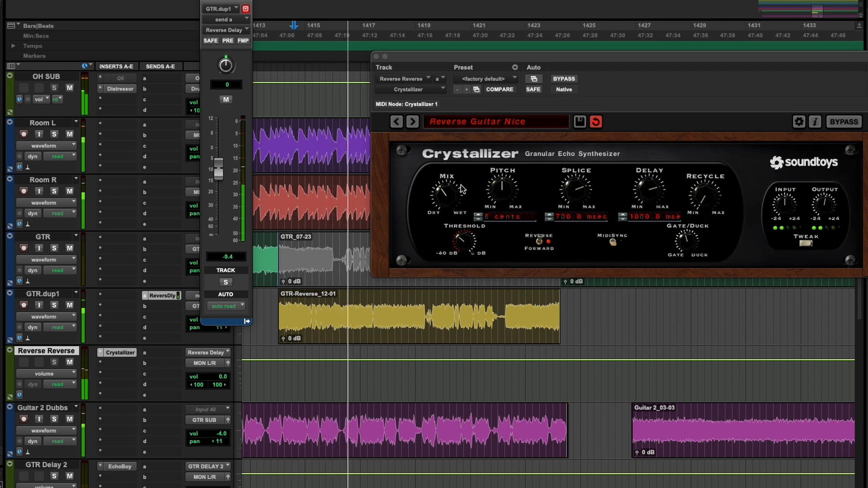
Step: Set Crystallizer's Pitch to 106 cents, audition it from about bar 1415 and readjust the pitch during playback
{"action": "key", "text": "space"}
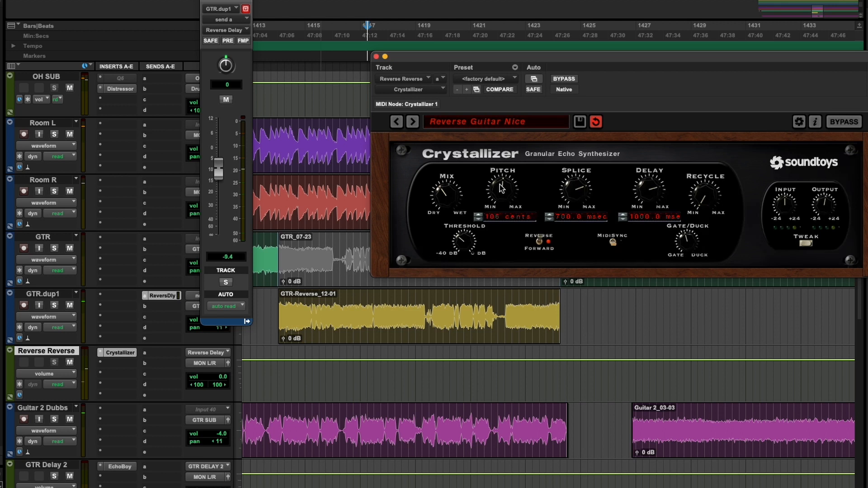
{"action": "left_click", "coordinate": [307, 74]}
{"action": "key", "text": "space"}
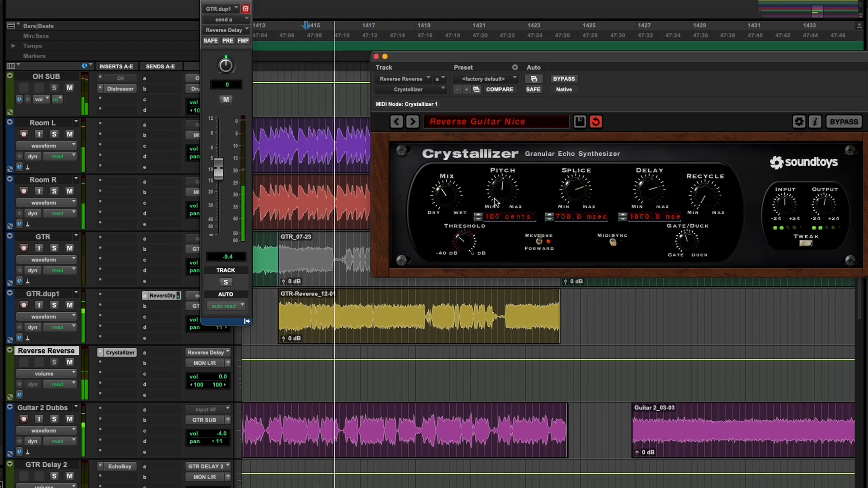
{"action": "left_click_drag", "start_coordinate": [495, 197], "coordinate": [497, 187]}
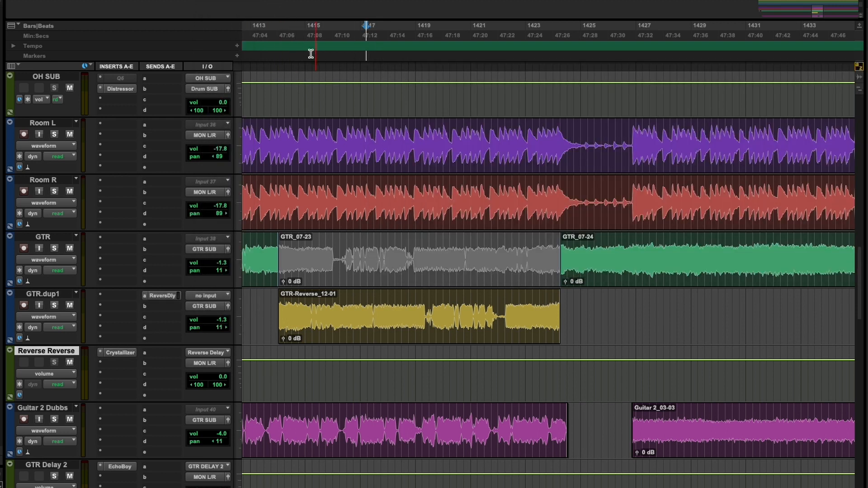
Step: Solo the GTR track and select a short stretch of its audio just before the muted clip at bar 1414
{"action": "left_click", "coordinate": [271, 44]}
{"action": "key", "text": "t"}
{"action": "key", "text": "t"}
{"action": "key", "text": "t"}
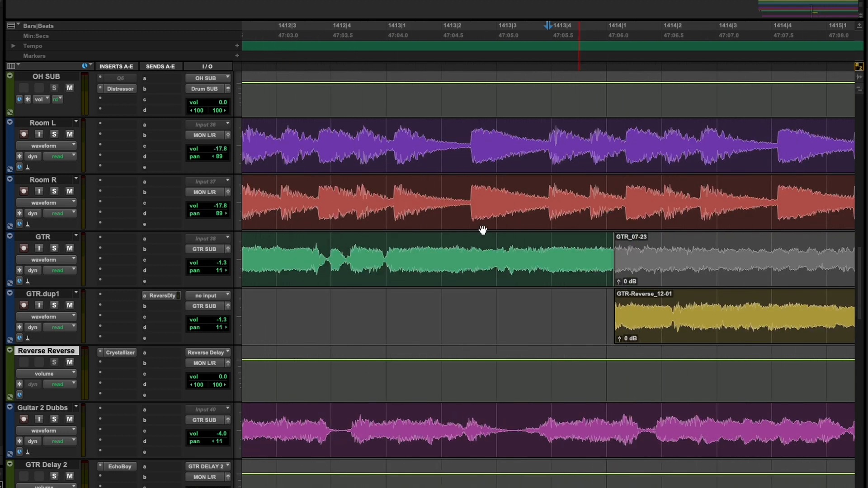
{"action": "left_click", "coordinate": [54, 250]}
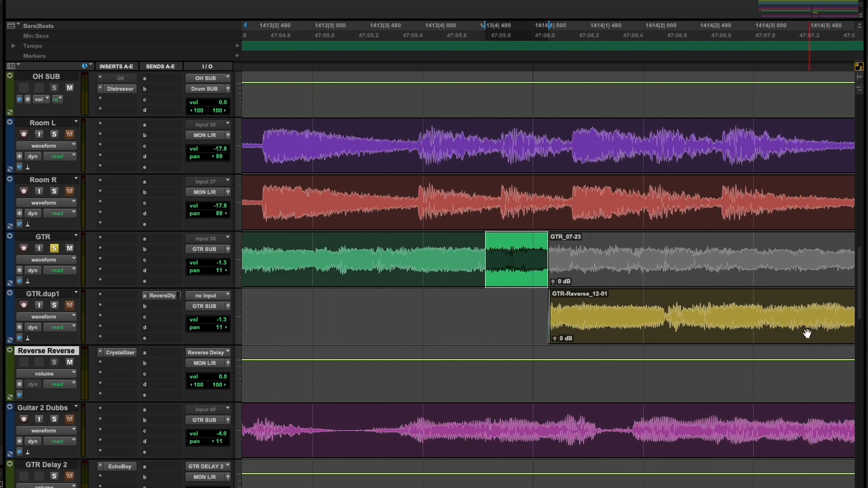
Step: Duplicate the GTR track as an empty track directly below it
{"action": "right_click", "coordinate": [50, 238]}
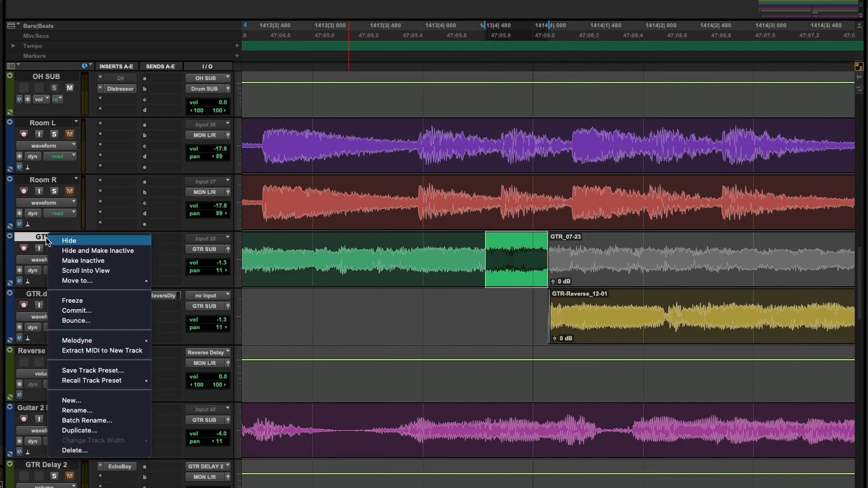
{"action": "left_click", "coordinate": [112, 429]}
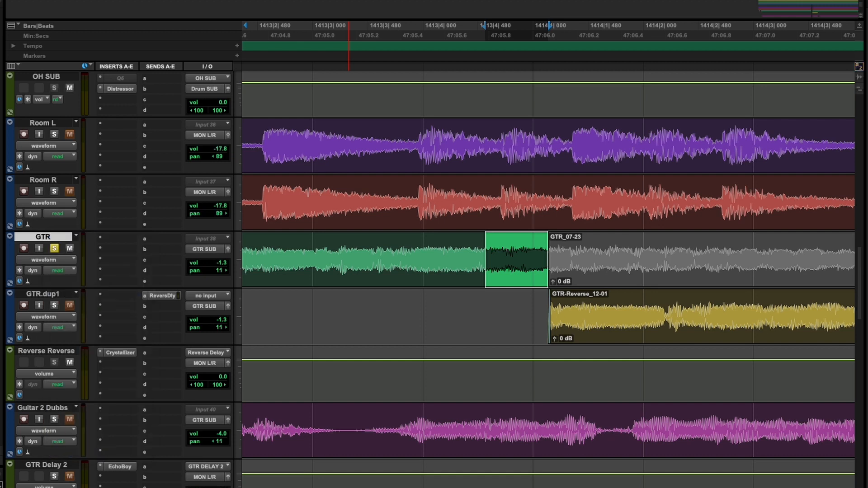
{"action": "left_click", "coordinate": [663, 279]}
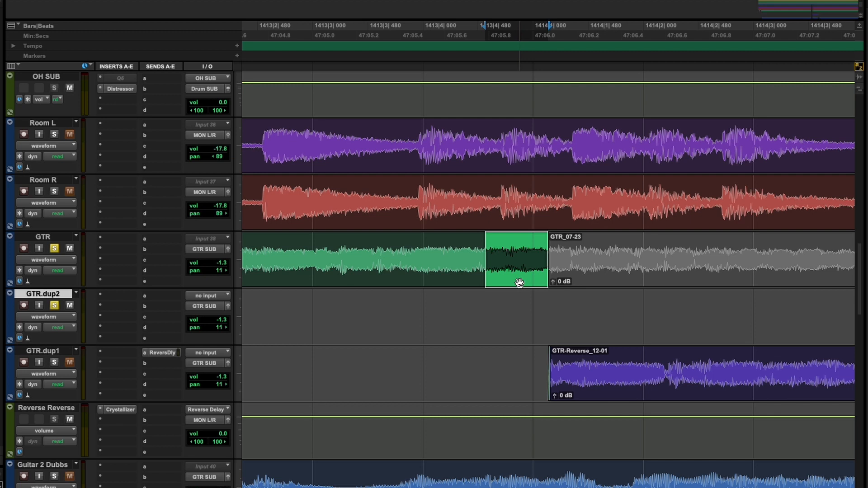
Step: Copy the selected GTR snippet to the same position on GTR.dup2 and render it with AudioSuite Reverse
{"action": "left_click_drag", "start_coordinate": [519, 282], "coordinate": [520, 316]}
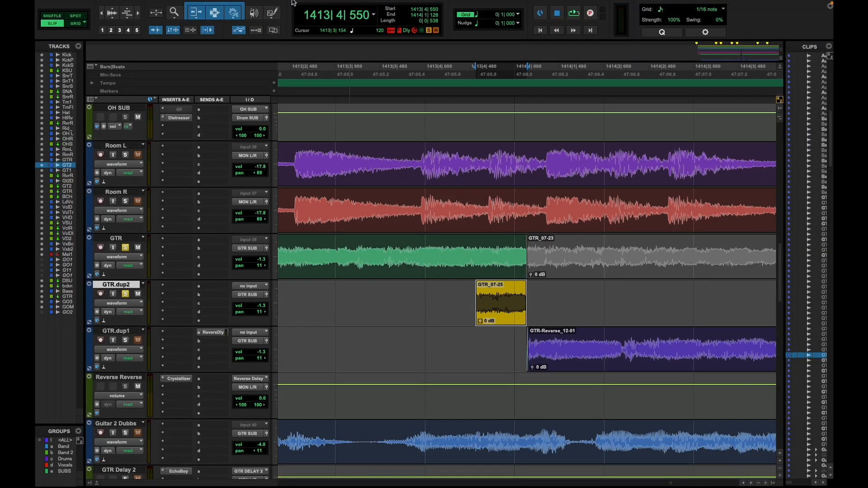
{"action": "mouse_move", "coordinate": [293, 2]}
{"action": "left_click", "coordinate": [249, 5]}
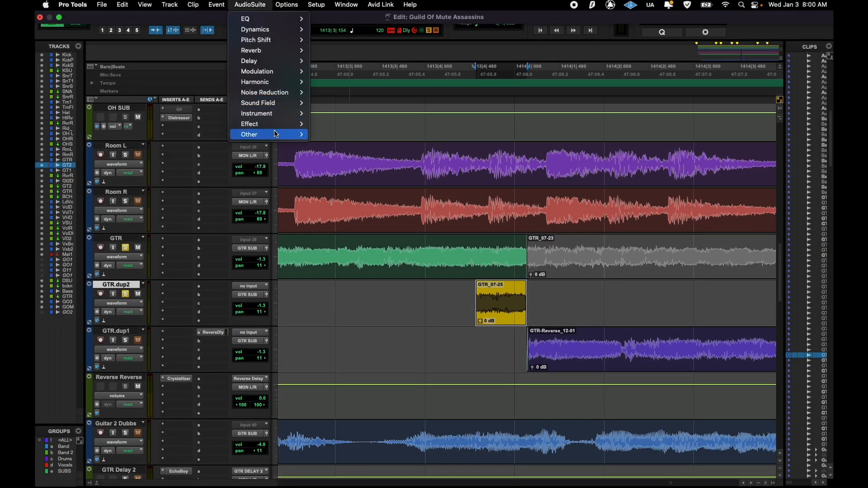
{"action": "mouse_move", "coordinate": [274, 132]}
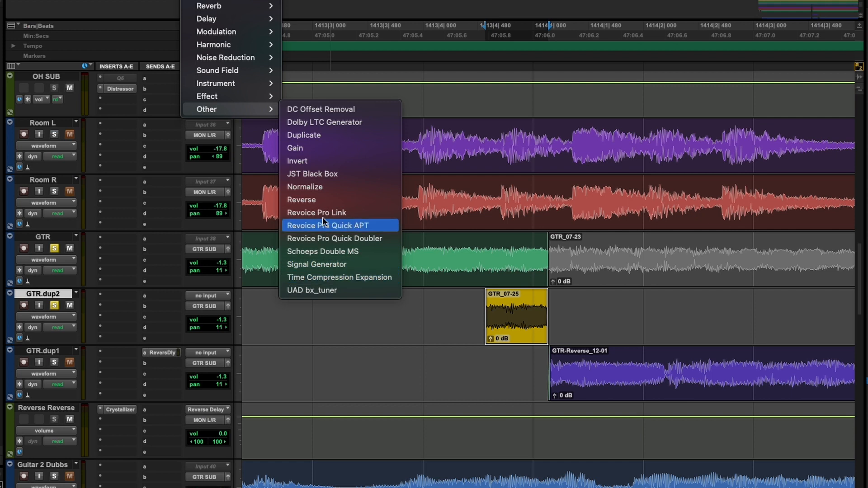
{"action": "left_click", "coordinate": [312, 199]}
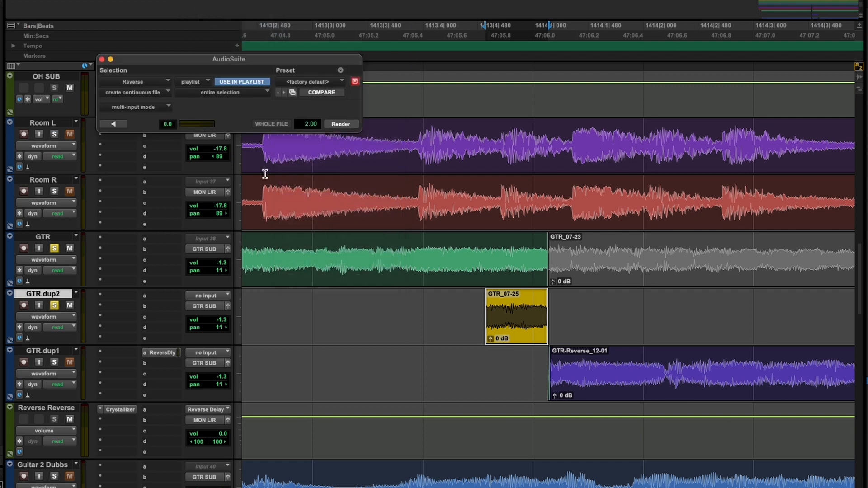
{"action": "left_click", "coordinate": [348, 127]}
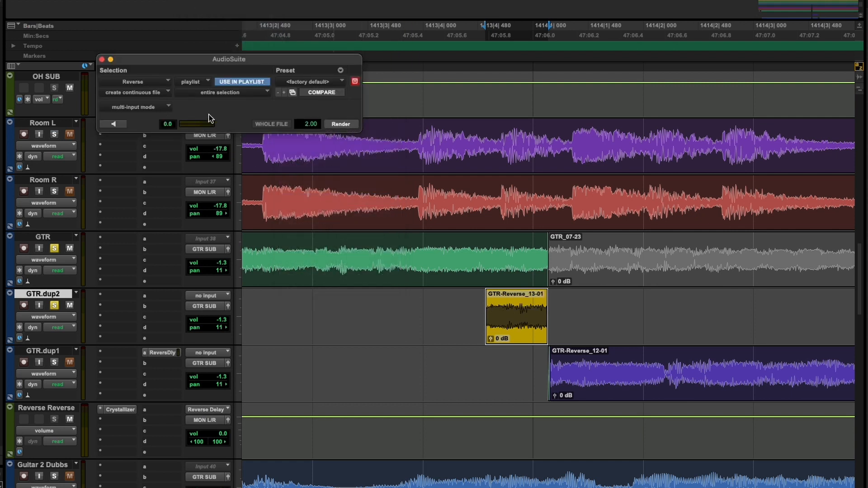
{"action": "left_click", "coordinate": [102, 59]}
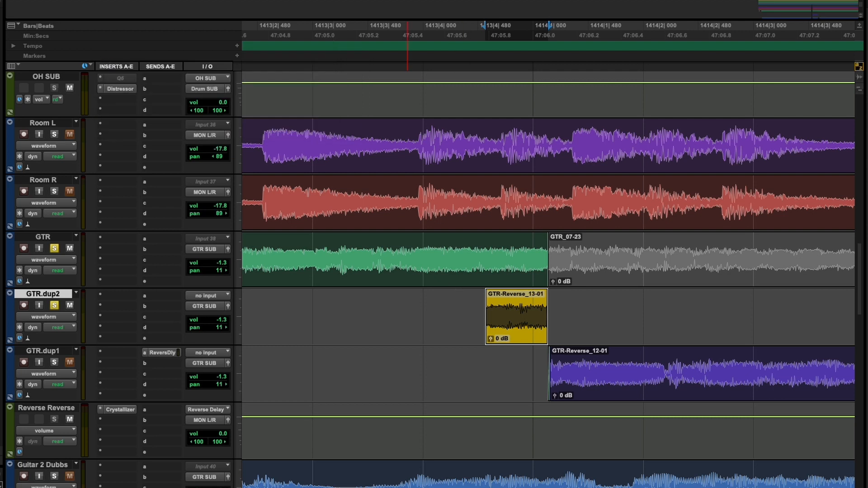
Step: Render AudioSuite D-Verb with a 15 ms pre-delay on the reversed snippet, extending the selection to about 1414|3|480 for the reverb tail
{"action": "left_click", "coordinate": [203, 0]}
{"action": "mouse_move", "coordinate": [224, 7]}
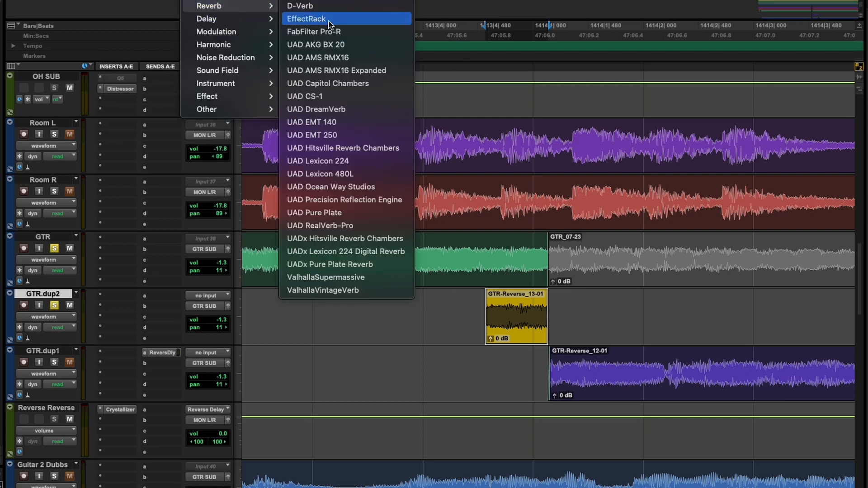
{"action": "left_click", "coordinate": [326, 7]}
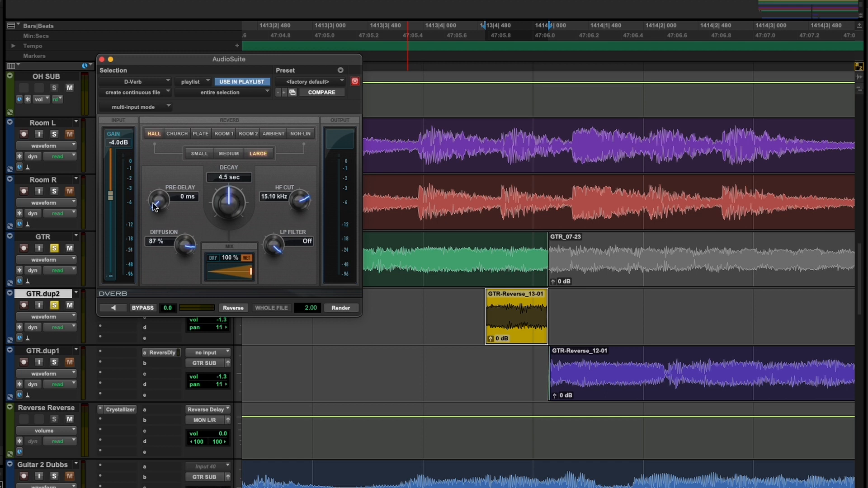
{"action": "left_click_drag", "start_coordinate": [155, 206], "coordinate": [154, 196]}
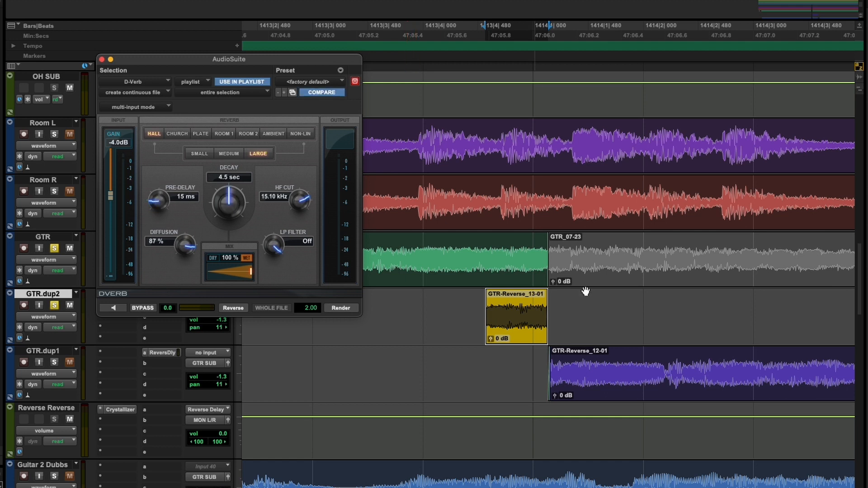
{"action": "left_click_drag", "start_coordinate": [774, 312], "coordinate": [810, 313]}
{"action": "left_click", "coordinate": [340, 308]}
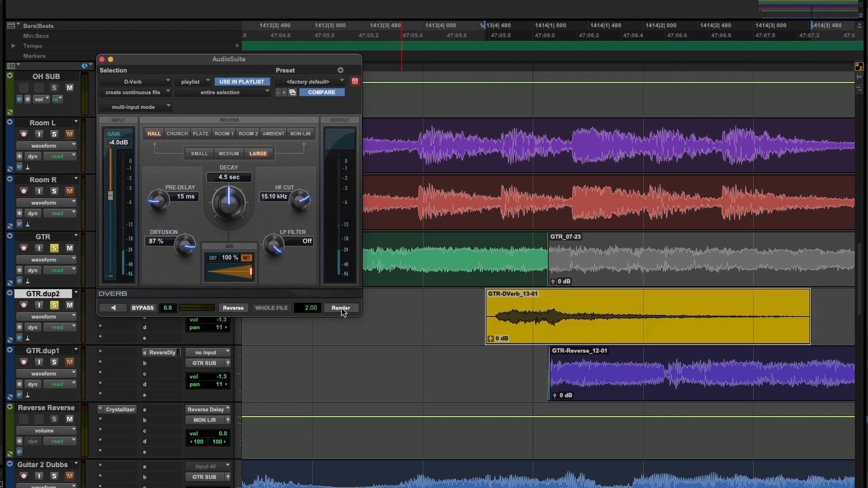
{"action": "key", "text": "super+w"}
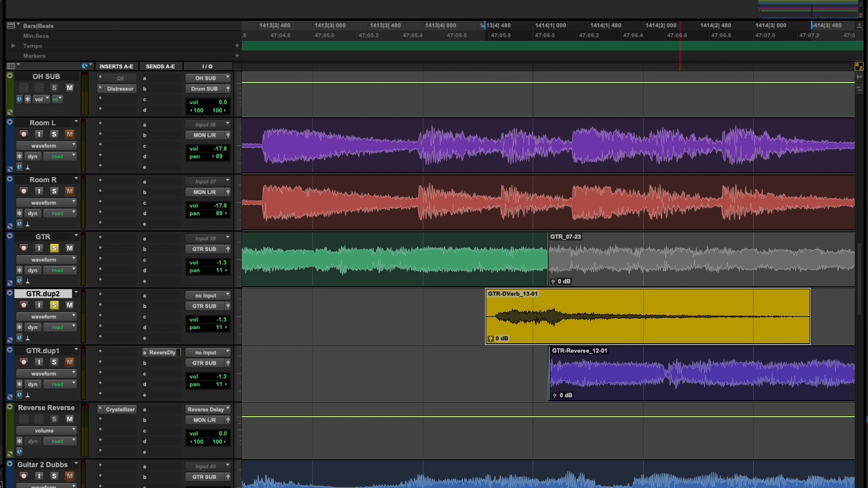
Step: Render AudioSuite Reverse on the D-Verb clip on GTR.dup2 so the reverb tail swells up
{"action": "left_click", "coordinate": [197, 0]}
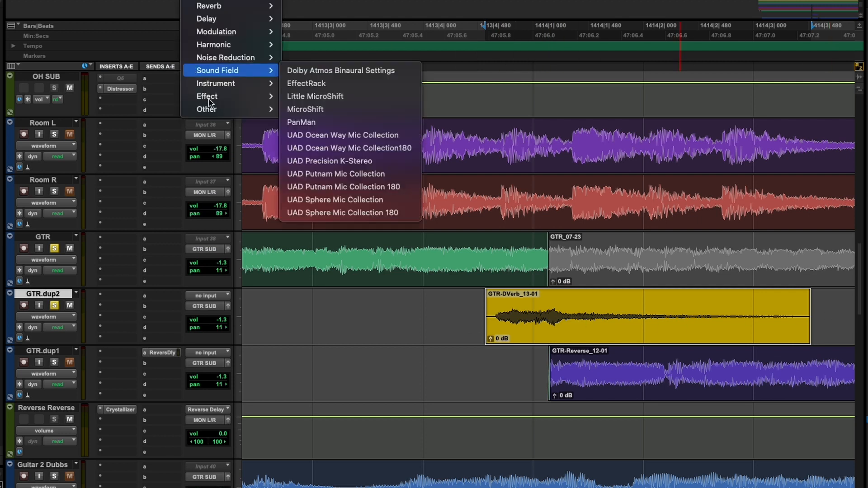
{"action": "mouse_move", "coordinate": [213, 109]}
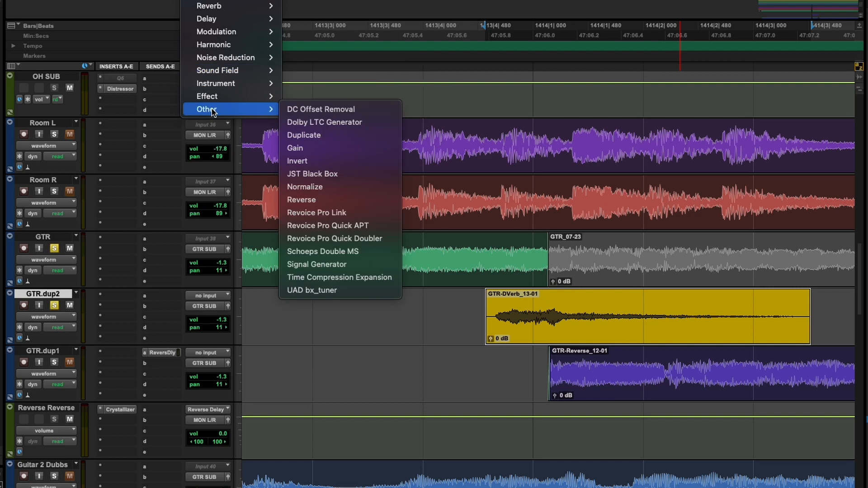
{"action": "left_click", "coordinate": [323, 200]}
{"action": "left_click", "coordinate": [341, 125]}
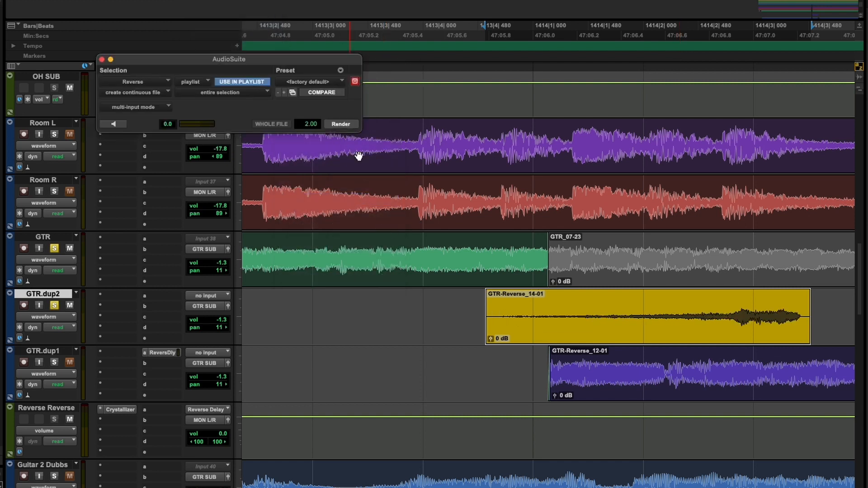
{"action": "left_click", "coordinate": [102, 59]}
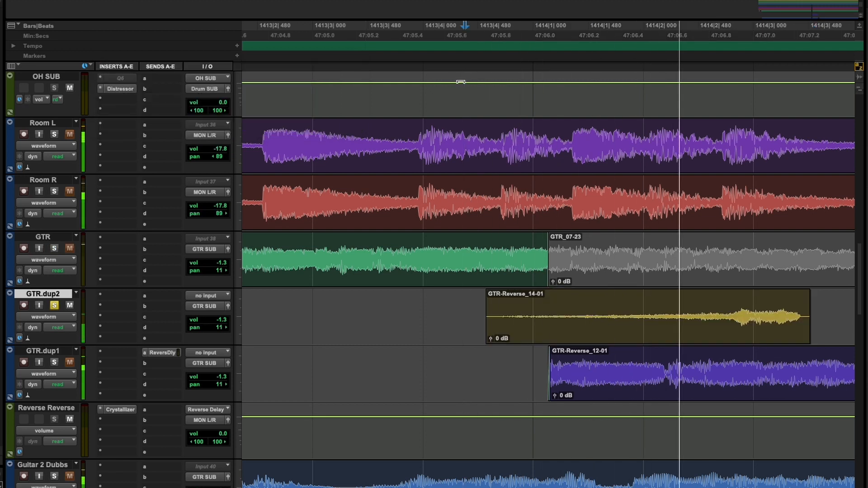
Step: Move the reversed reverb clip on GTR.dup2 earlier so it ends just past the start of the muted GTR clip
{"action": "key", "text": "space"}
{"action": "key", "text": "r"}
{"action": "key", "text": "r"}
{"action": "key", "text": "r"}
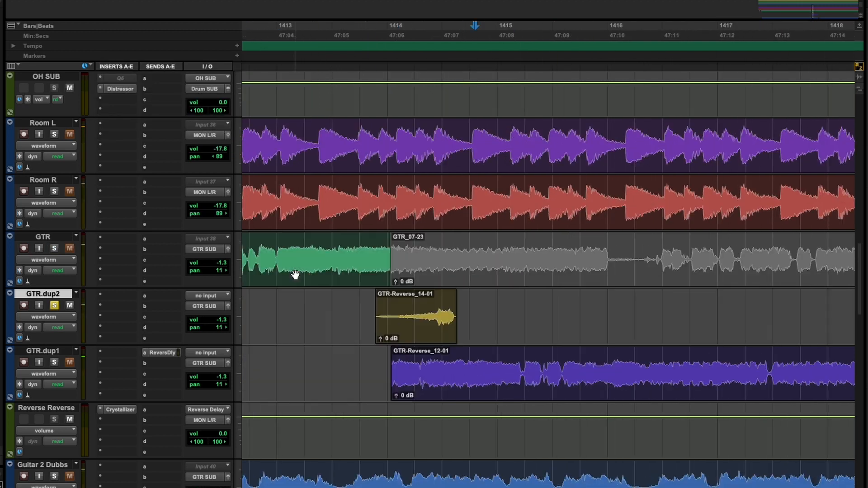
{"action": "left_click", "coordinate": [484, 339]}
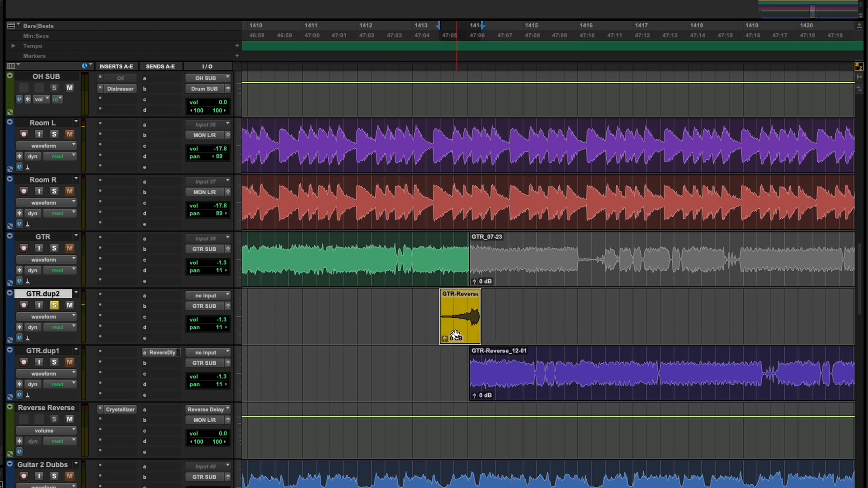
{"action": "key", "text": "t"}
{"action": "key", "text": "t"}
{"action": "left_click_drag", "start_coordinate": [610, 336], "coordinate": [612, 336]}
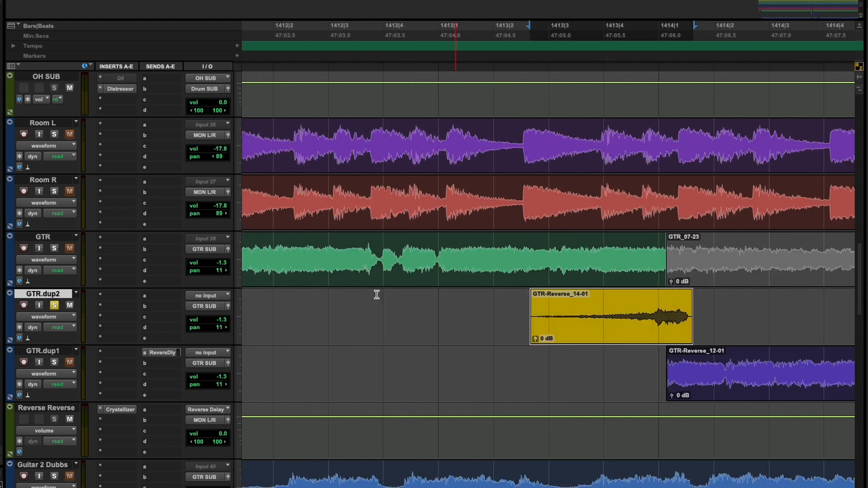
Step: Unsolo GTR.dup2 and audition the reverse reverb swell in the mix from about 1412|4
{"action": "left_click", "coordinate": [55, 305]}
{"action": "left_click", "coordinate": [392, 47]}
{"action": "key", "text": "space"}
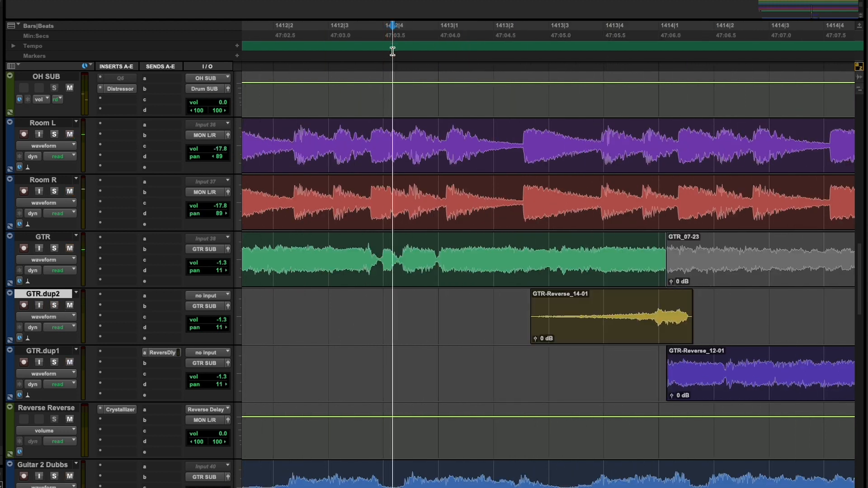
Step: Raise the reversed reverb clip's gain to +3.5 dB and audition it from about bar 1413
{"action": "key", "text": "r"}
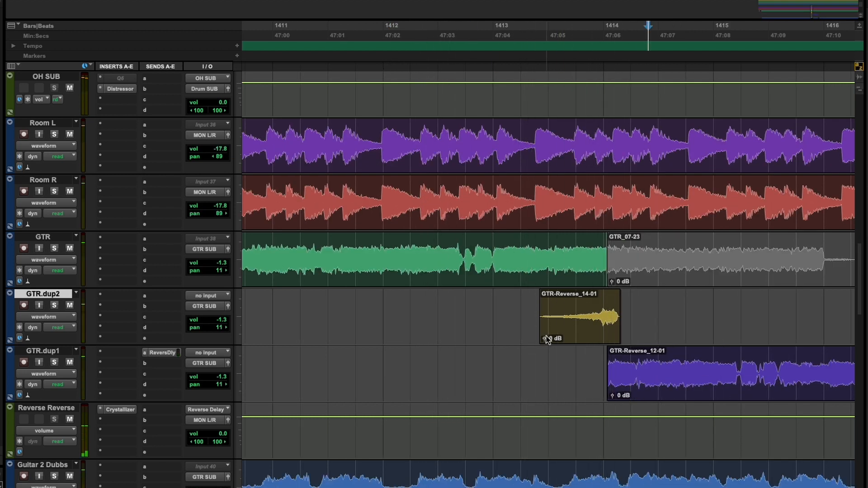
{"action": "left_click_drag", "start_coordinate": [545, 338], "coordinate": [552, 340]}
{"action": "left_click", "coordinate": [500, 59]}
{"action": "key", "text": "space"}
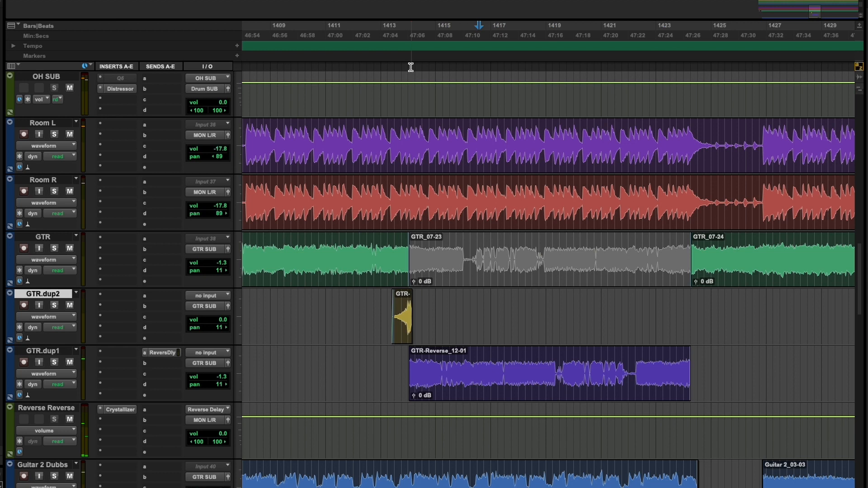
Step: Set GTR.dup2's volume to 0.0 and its clip gain to +10.3 dB with a short fade-in, auditioning from 1413|1
{"action": "key", "text": "t"}
{"action": "key", "text": "t"}
{"action": "key", "text": "t"}
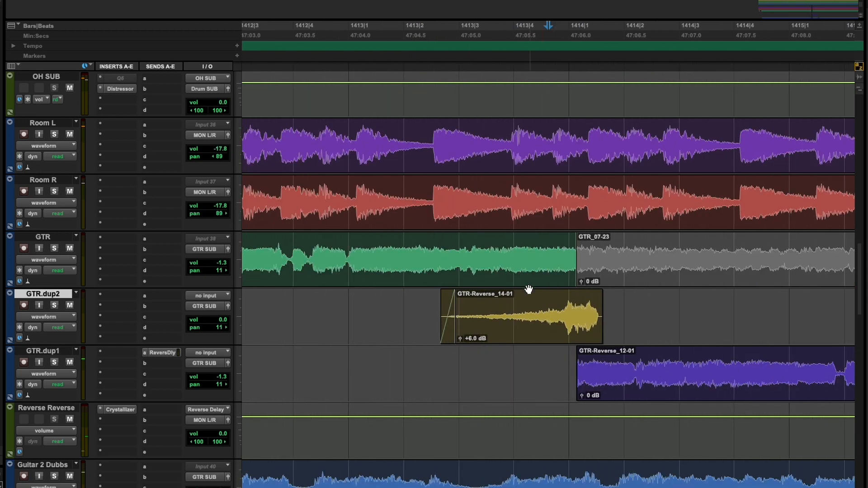
{"action": "left_click_drag", "start_coordinate": [460, 340], "coordinate": [462, 341]}
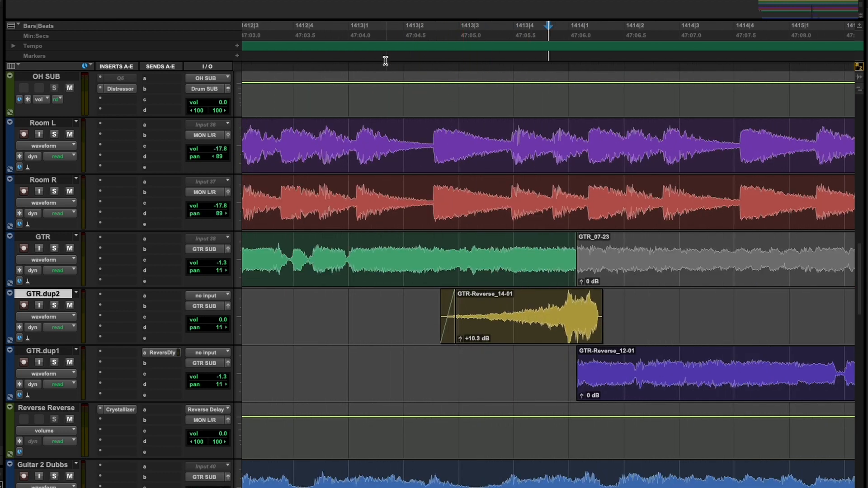
{"action": "key", "text": "space"}
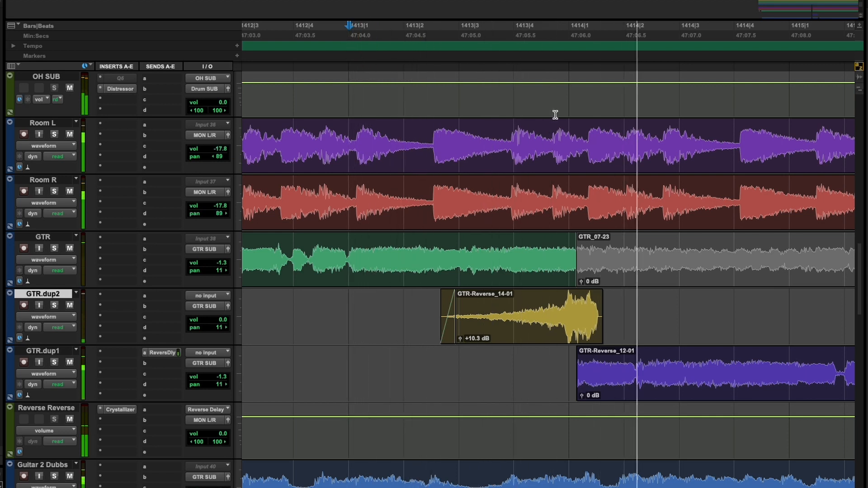
{"action": "key", "text": "r"}
{"action": "key", "text": "r"}
{"action": "key", "text": "r"}
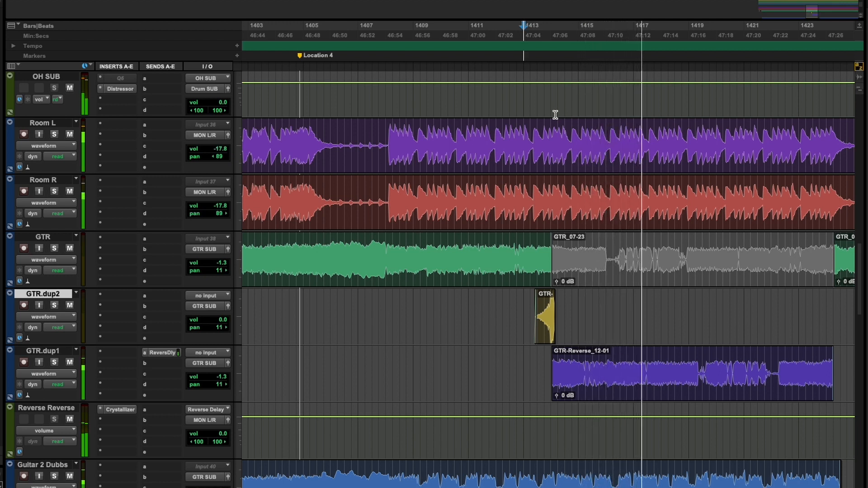
Step: Copy a short stretch from the start of the GTR_07-24 clip near 1424|2 to the same position on GTR.dup2
{"action": "left_click", "coordinate": [659, 168]}
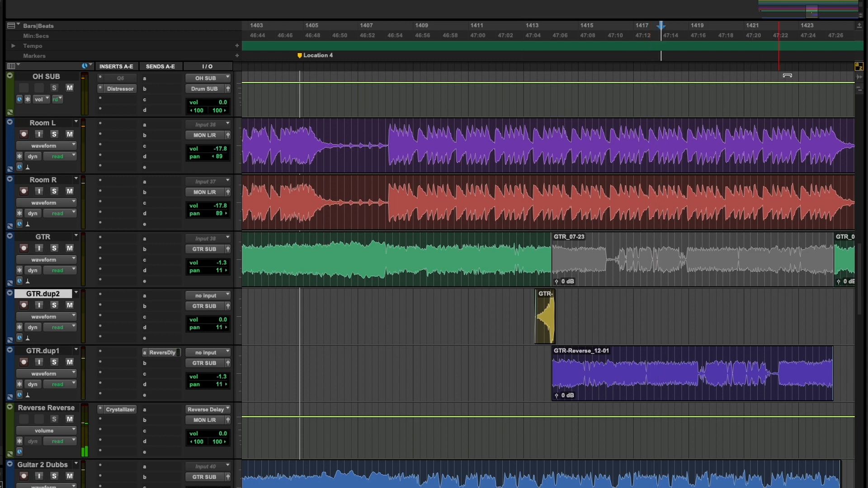
{"action": "key", "text": "t"}
{"action": "key", "text": "t"}
{"action": "key", "text": "t"}
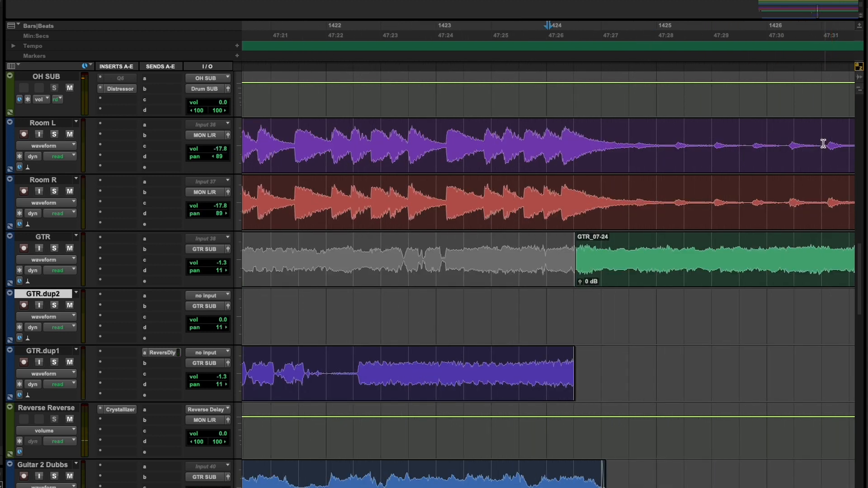
{"action": "left_click", "coordinate": [618, 294]}
{"action": "key", "text": "t"}
{"action": "key", "text": "t"}
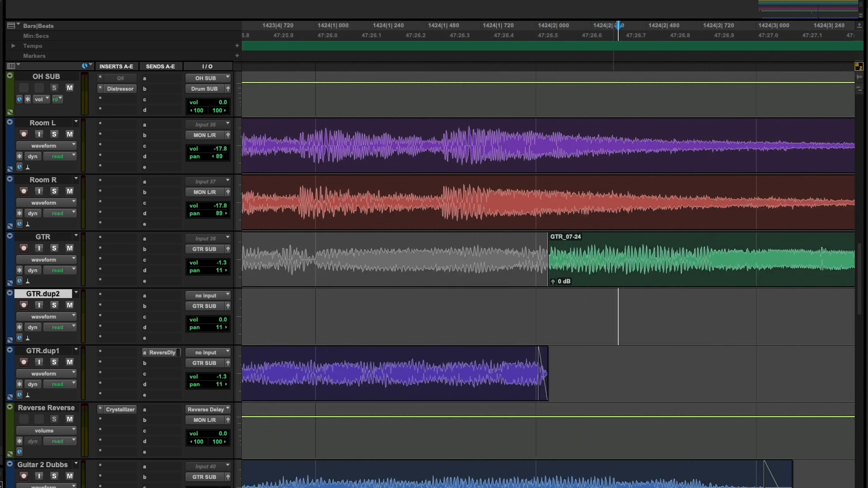
{"action": "left_click_drag", "start_coordinate": [612, 259], "coordinate": [575, 262]}
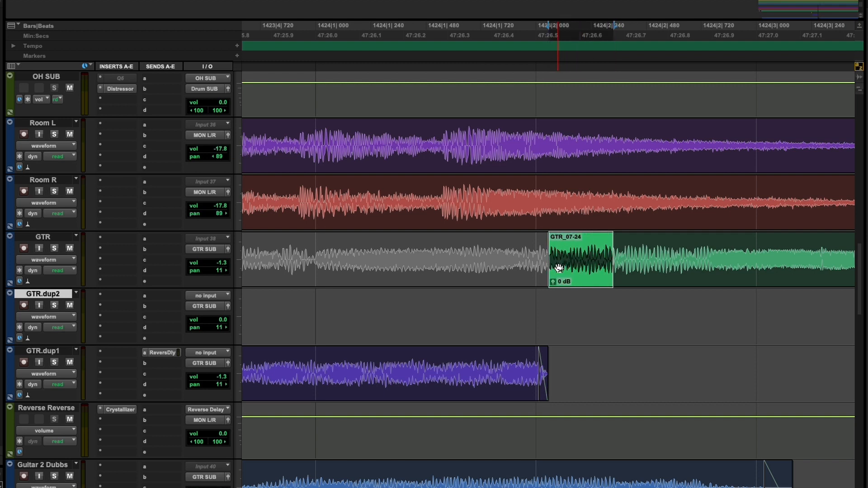
{"action": "key", "text": "semicolon"}
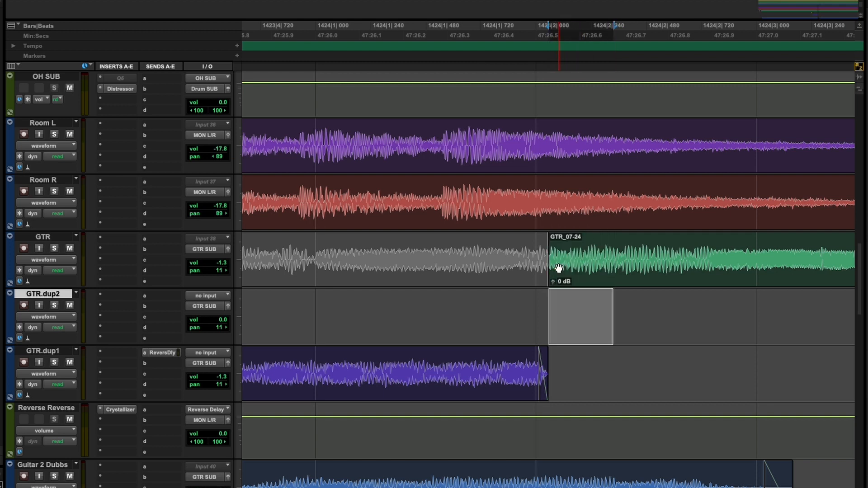
{"action": "key", "text": "v"}
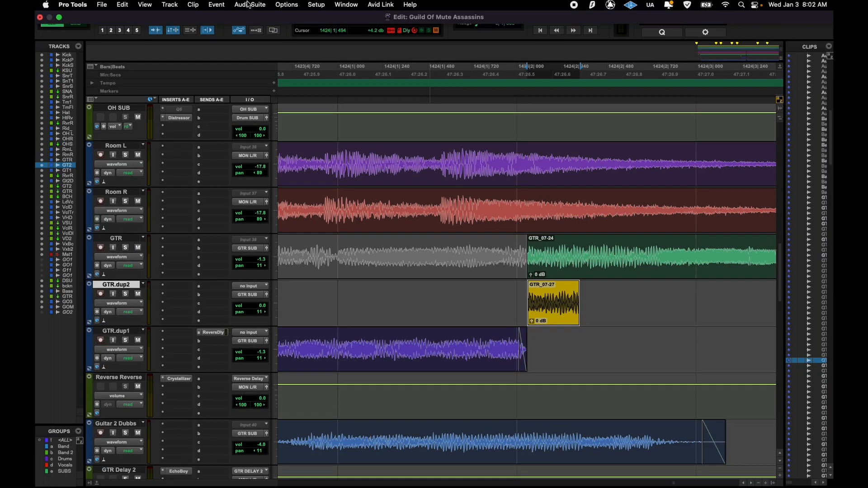
Step: Render AudioSuite Reverse on the copied snippet near 1424|2 on GTR.dup2
{"action": "left_click", "coordinate": [250, 4]}
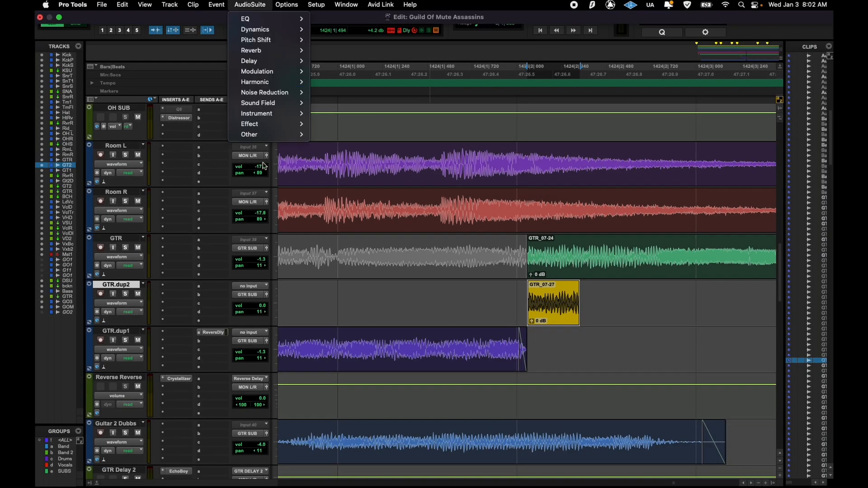
{"action": "mouse_move", "coordinate": [265, 136]}
{"action": "left_click", "coordinate": [332, 207]}
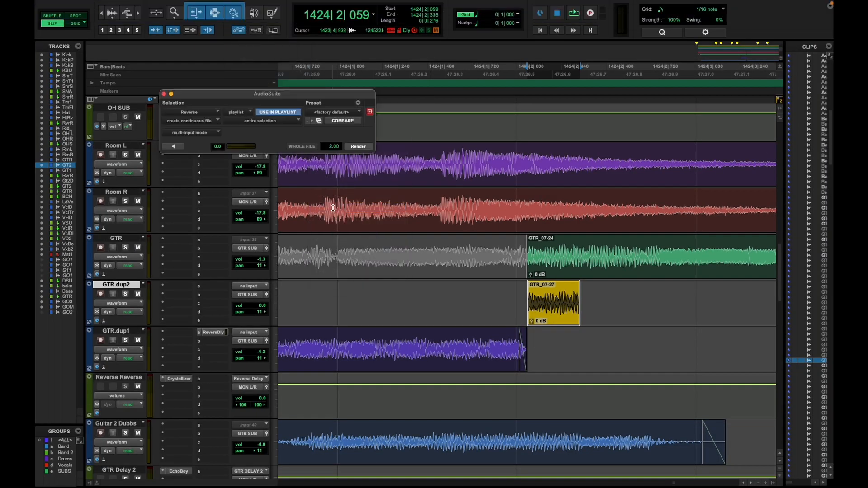
{"action": "left_click", "coordinate": [357, 147]}
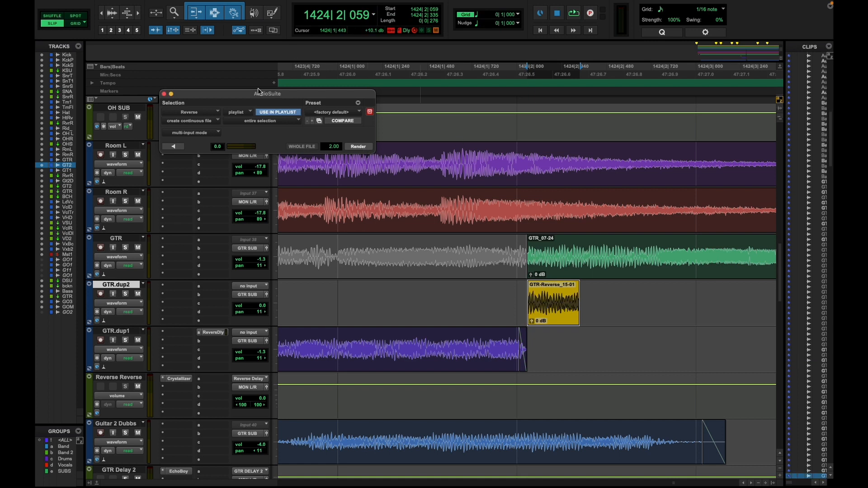
{"action": "left_click", "coordinate": [163, 94]}
Step: Extend the selection over the reversed GTR.dup2 snippet to just past 1424|3 and render AudioSuite D-Verb on it at 100% wet
{"action": "left_click", "coordinate": [249, 4]}
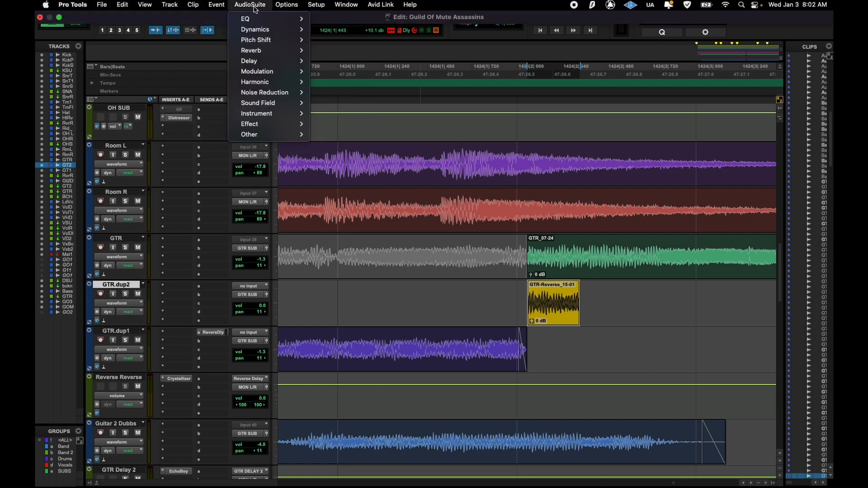
{"action": "mouse_move", "coordinate": [268, 59]}
{"action": "left_click", "coordinate": [334, 51]}
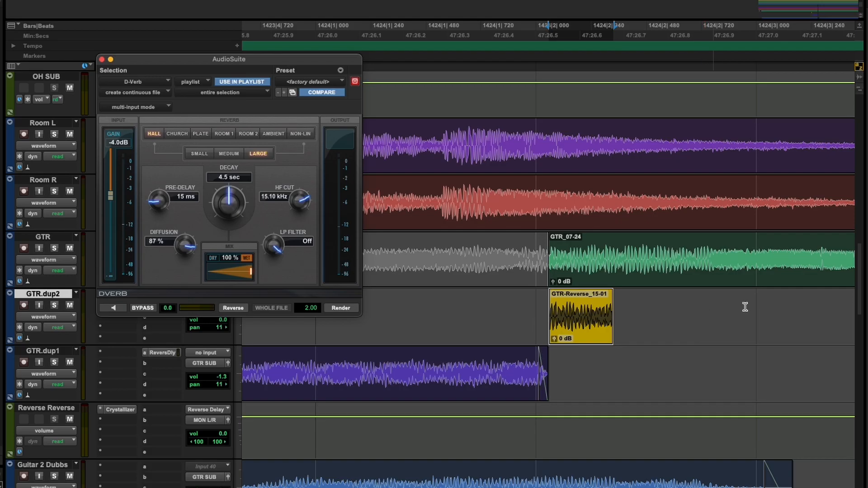
{"action": "left_click_drag", "start_coordinate": [744, 306], "coordinate": [849, 314]}
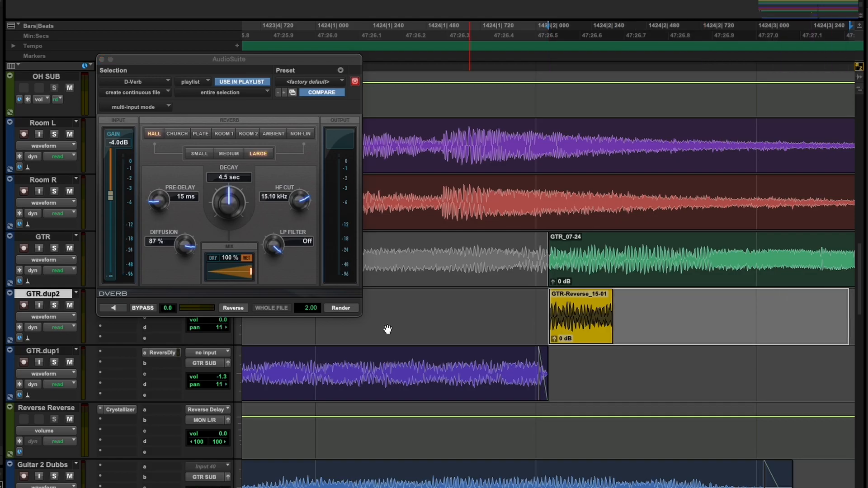
{"action": "left_click", "coordinate": [341, 308]}
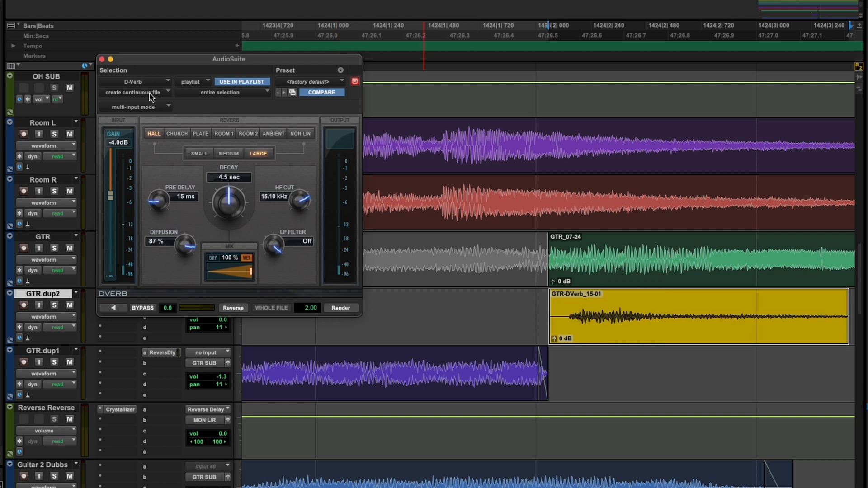
{"action": "left_click", "coordinate": [102, 60]}
Step: Render AudioSuite Reverse on the reverberated GTR.dup2 clip starting near 1424|2
{"action": "left_click", "coordinate": [199, 1]}
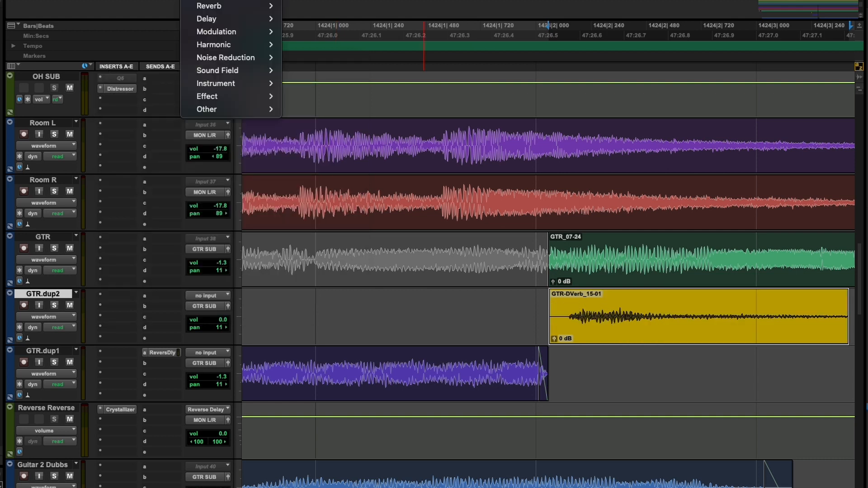
{"action": "mouse_move", "coordinate": [267, 111]}
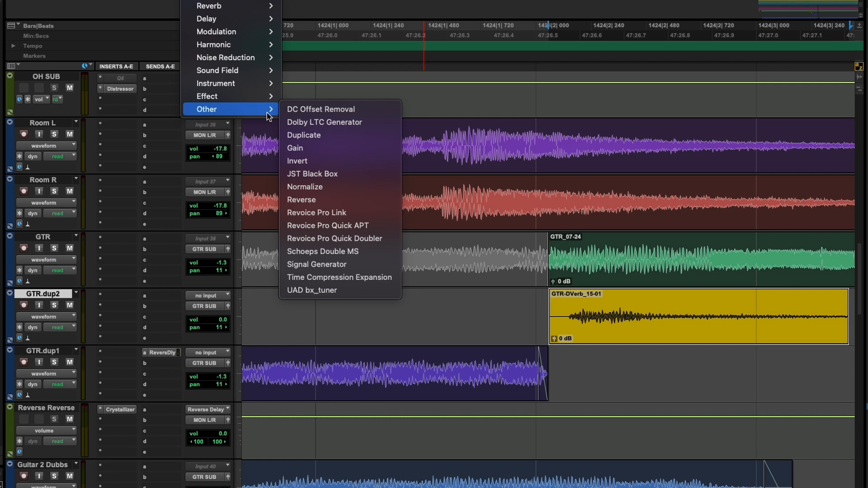
{"action": "left_click", "coordinate": [323, 202]}
{"action": "left_click", "coordinate": [342, 129]}
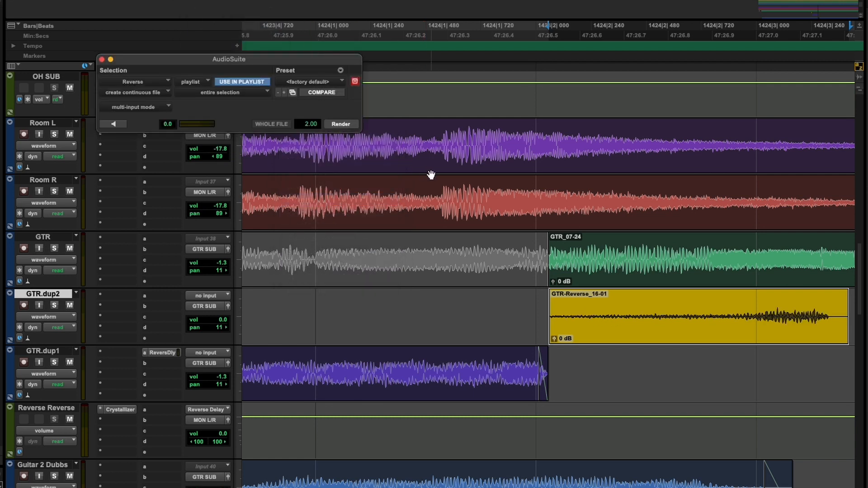
Step: Move the reversed reverb clip earlier to start at about 1424|1 and audition the soloed GTR.dup2 from shortly before bar 1424
{"action": "key", "text": "r"}
{"action": "left_click_drag", "start_coordinate": [600, 331], "coordinate": [543, 326]}
{"action": "key", "text": "t"}
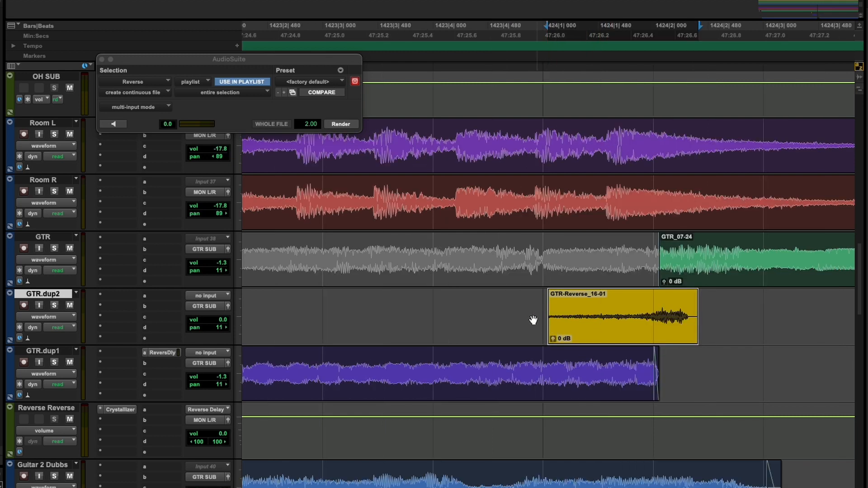
{"action": "key", "text": "r"}
{"action": "key", "text": "r"}
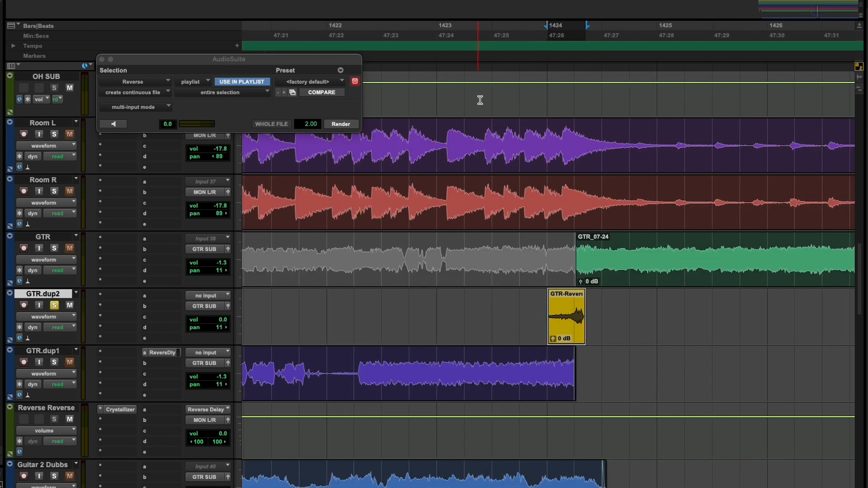
{"action": "left_click", "coordinate": [531, 47]}
{"action": "key", "text": "space"}
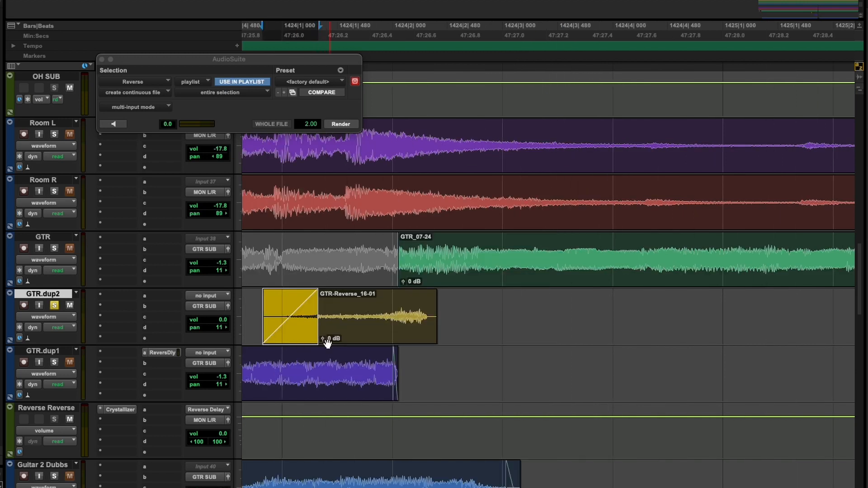
Step: Raise the second swell's clip gain to +5.2 dB with a short fade-in, and play the unsoloed mix from shortly before bar 1413
{"action": "left_click", "coordinate": [323, 339]}
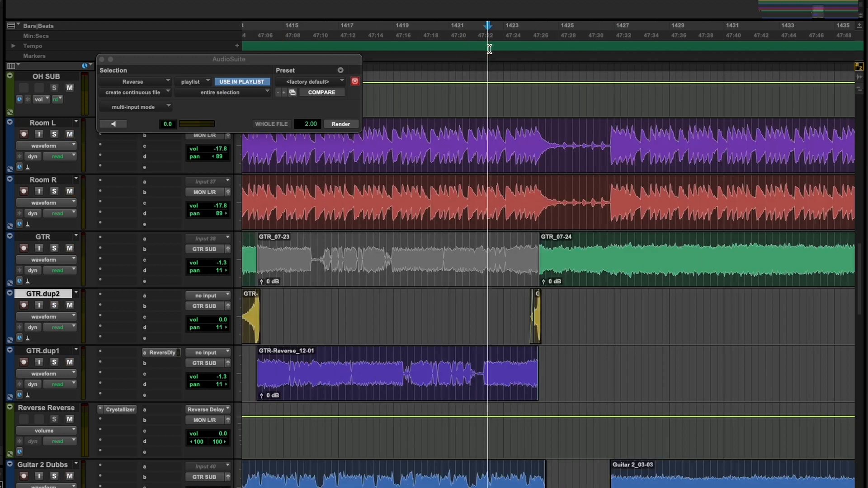
{"action": "key", "text": "space"}
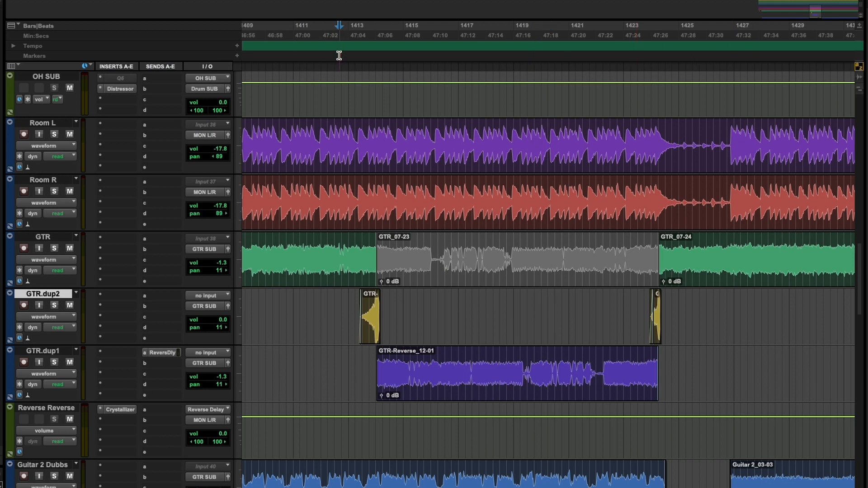
{"action": "key", "text": "space"}
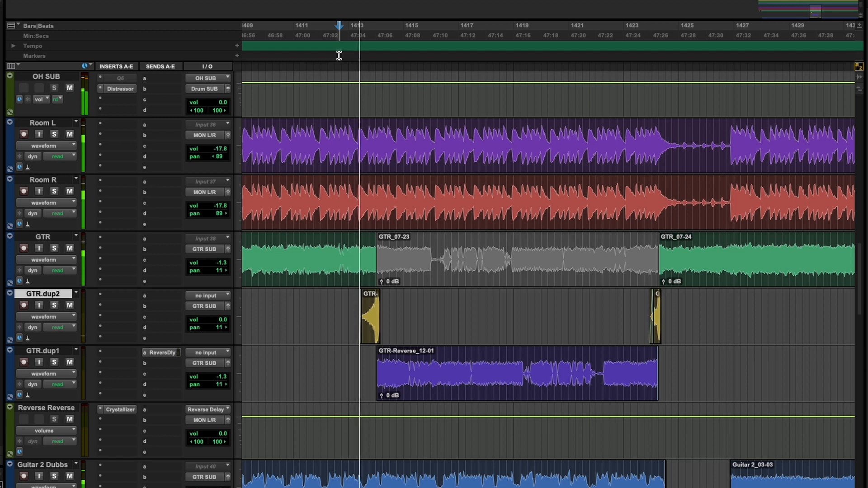